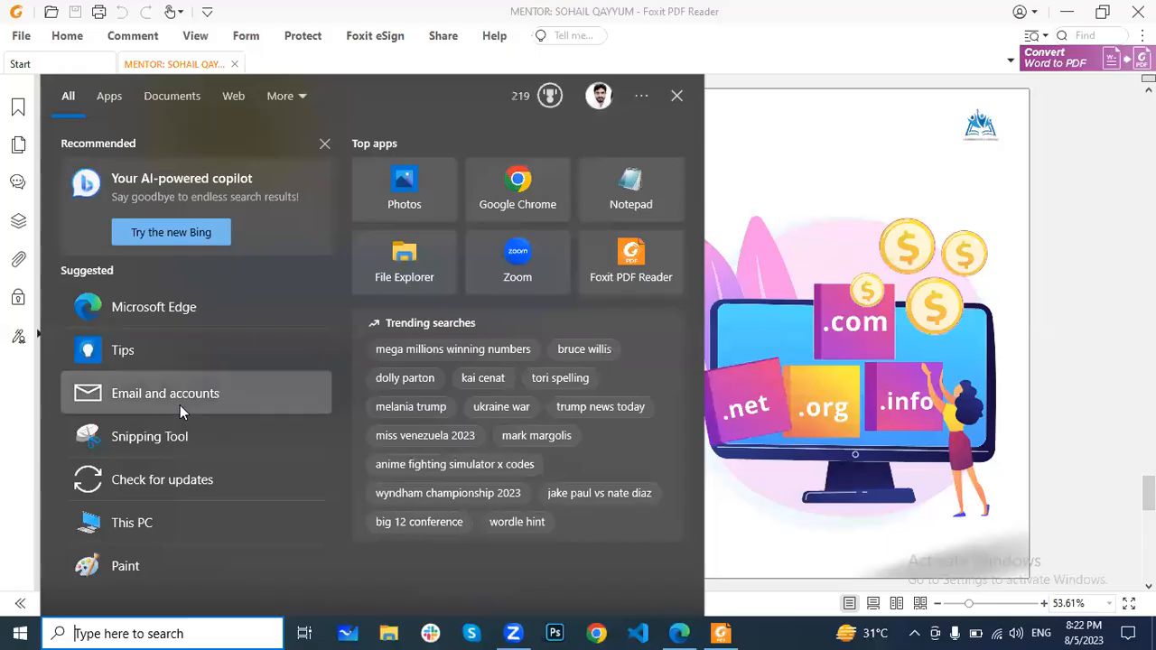
# - Launch the XAMPP Control Panel and open Google Chrome with the "other" profile
pyautogui.write('xamp')
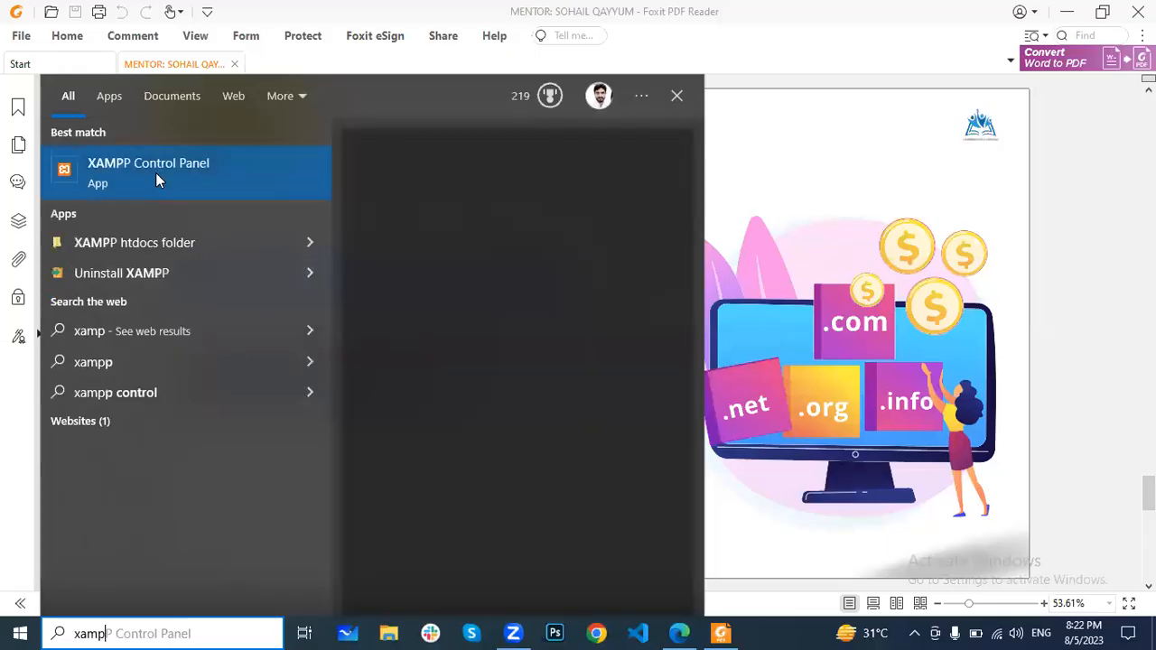
pyautogui.click(750, 525)
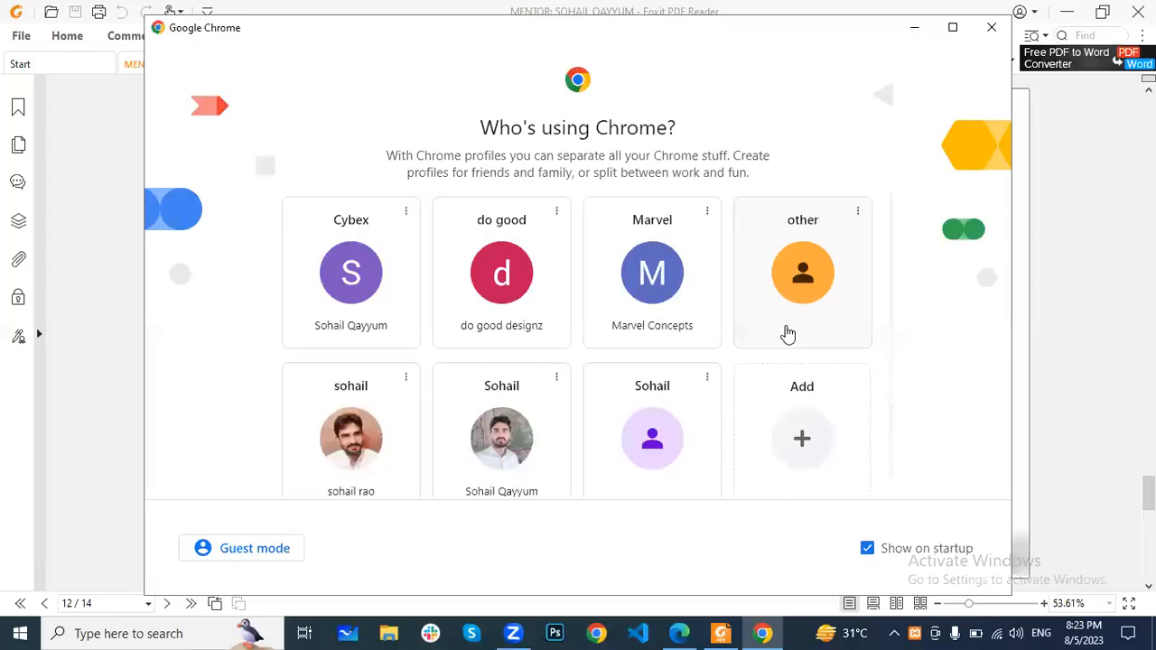
pyautogui.click(788, 334)
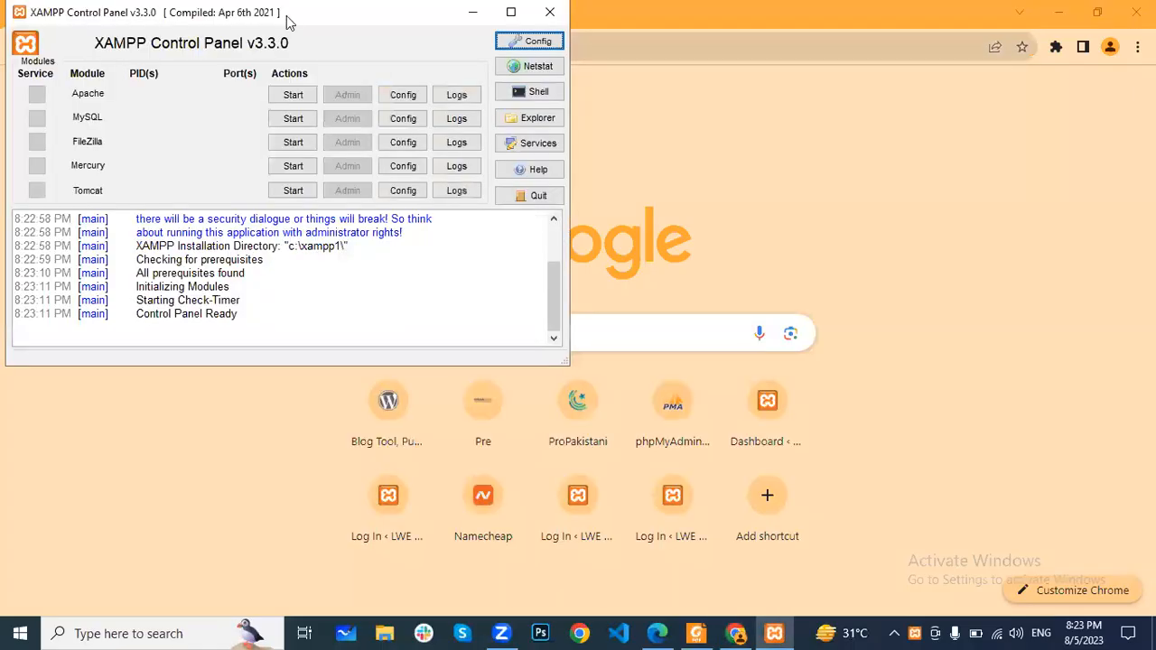
# - Start the Apache and MySQL modules in the XAMPP Control Panel and minimize its window
pyautogui.moveTo(287, 23); pyautogui.dragTo(538, 92)
pyautogui.click(544, 165)
pyautogui.click(547, 189)
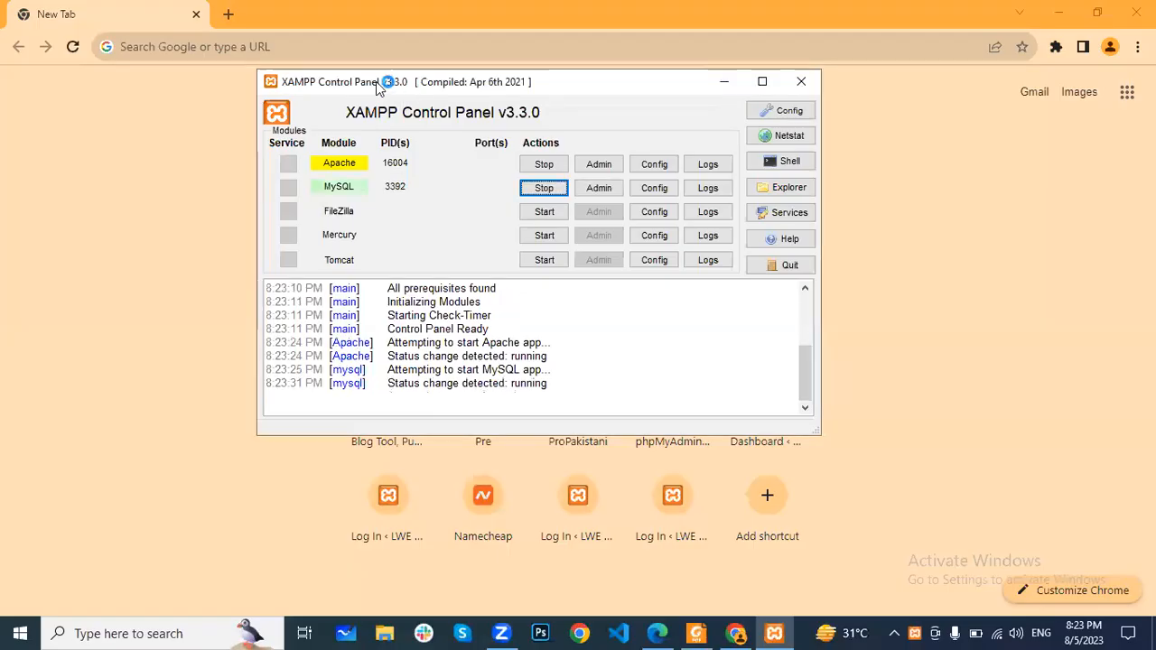
pyautogui.moveTo(376, 81); pyautogui.dragTo(583, 171)
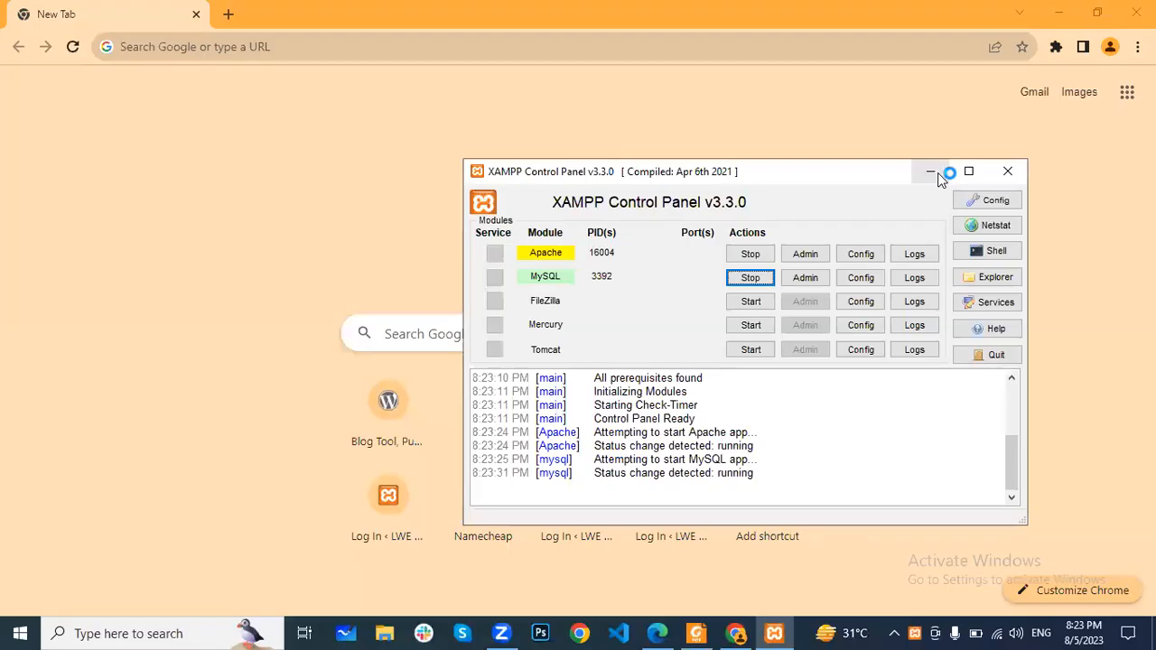
pyautogui.click(936, 173)
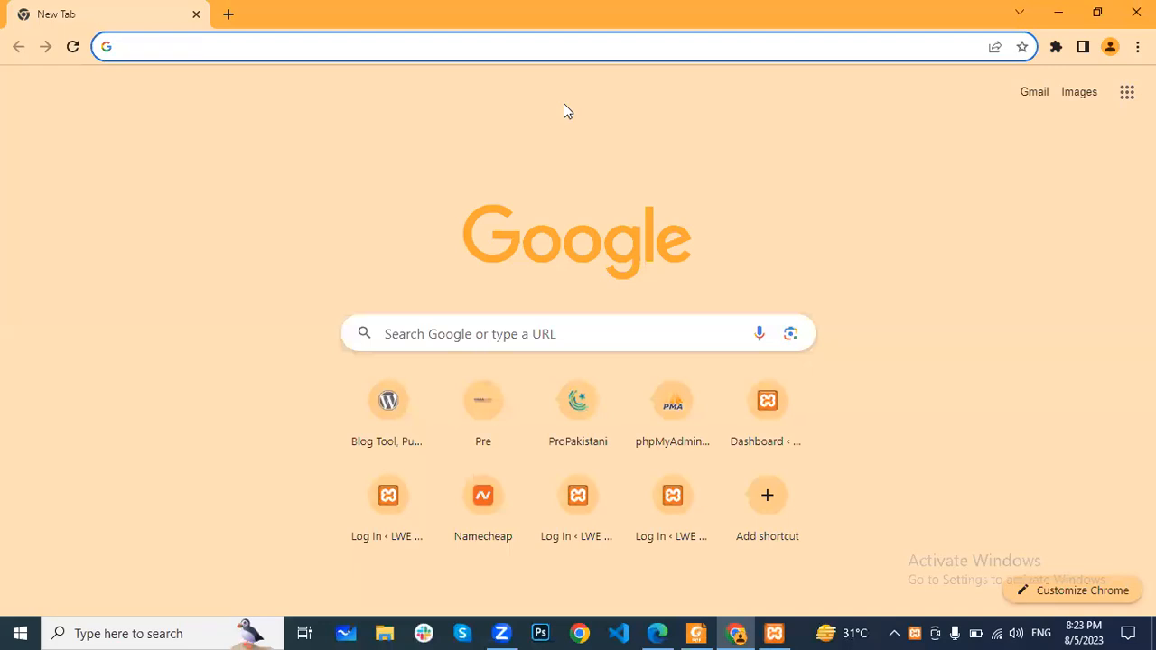
# - Load the local site at localhost/lwe in the browser
pyautogui.write('l')
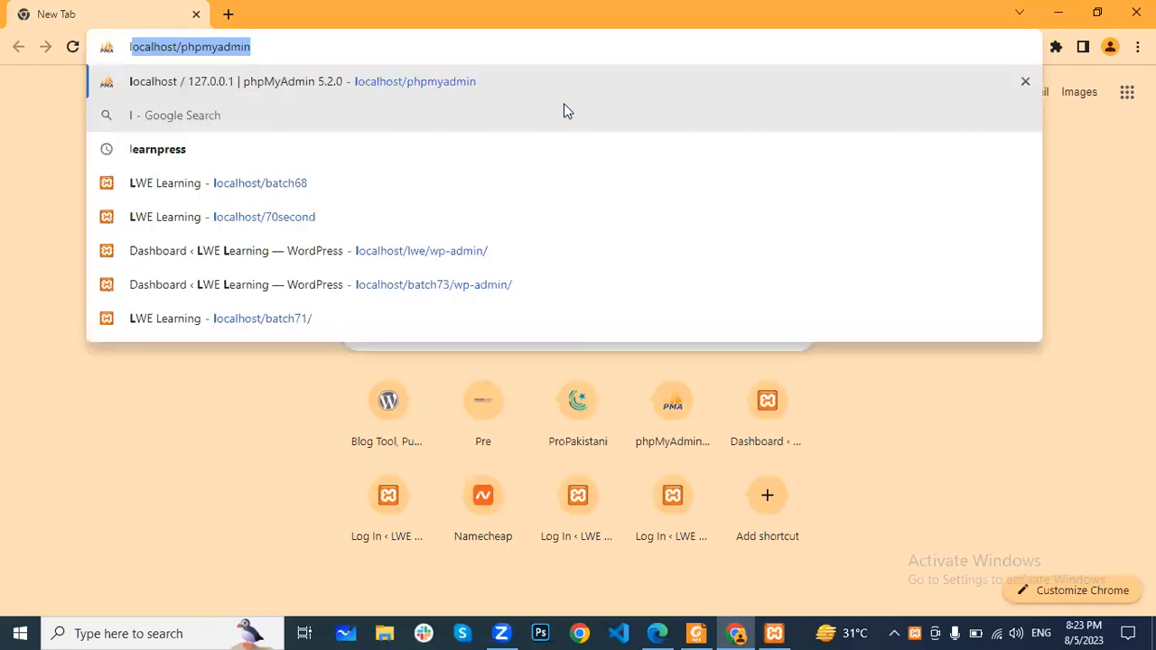
pyautogui.write('ocalhost/phpmya')
pyautogui.press('BackSpace')
pyautogui.press('BackSpace')
pyautogui.press('BackSpace')
pyautogui.press('BackSpace')
pyautogui.press('BackSpace')
pyautogui.press('BackSpace')
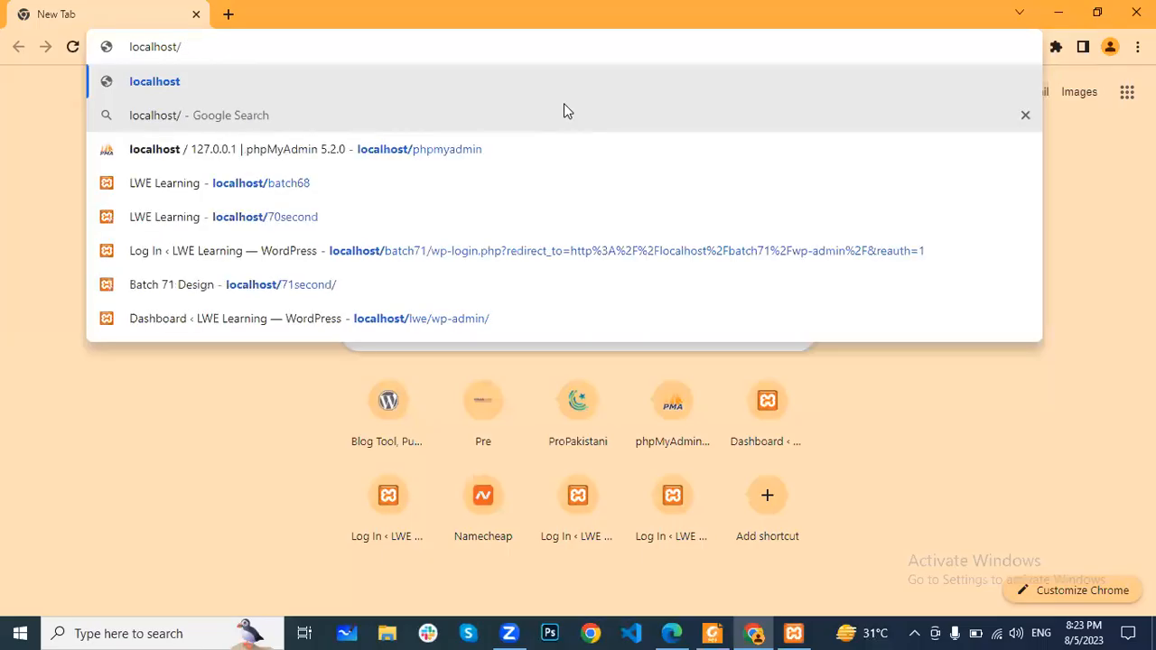
pyautogui.write('lwe')
pyautogui.press('Return')
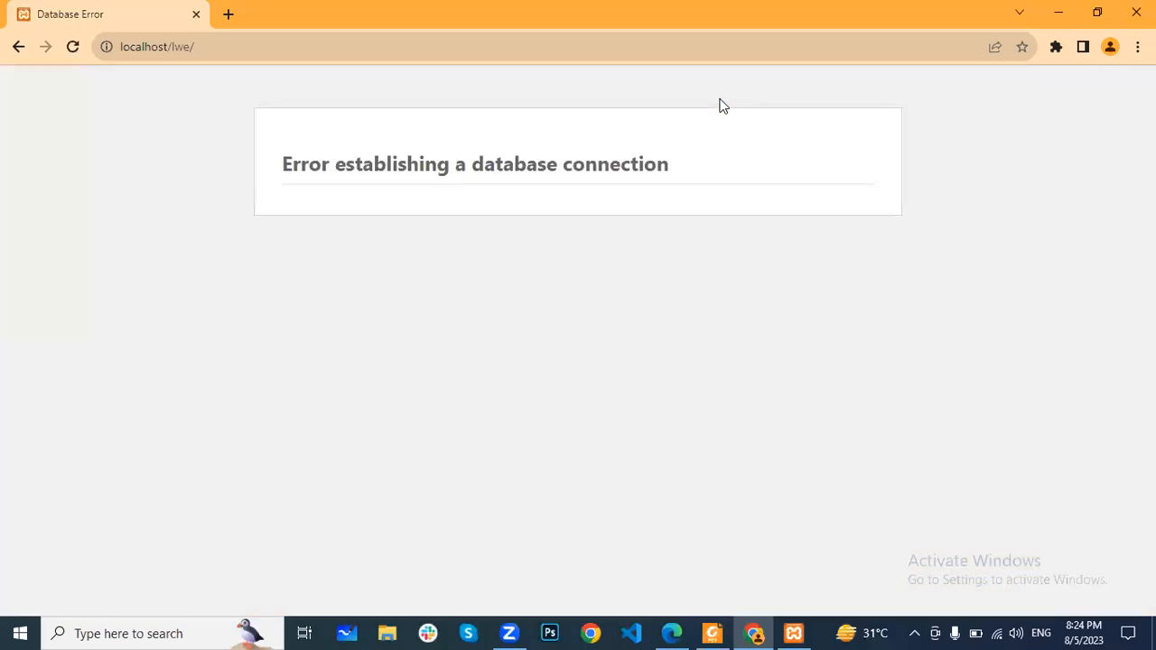
# - Reload localhost/lwe and check the Apache and MySQL status in the XAMPP Control Panel
pyautogui.click(73, 49)
pyautogui.click(795, 633)
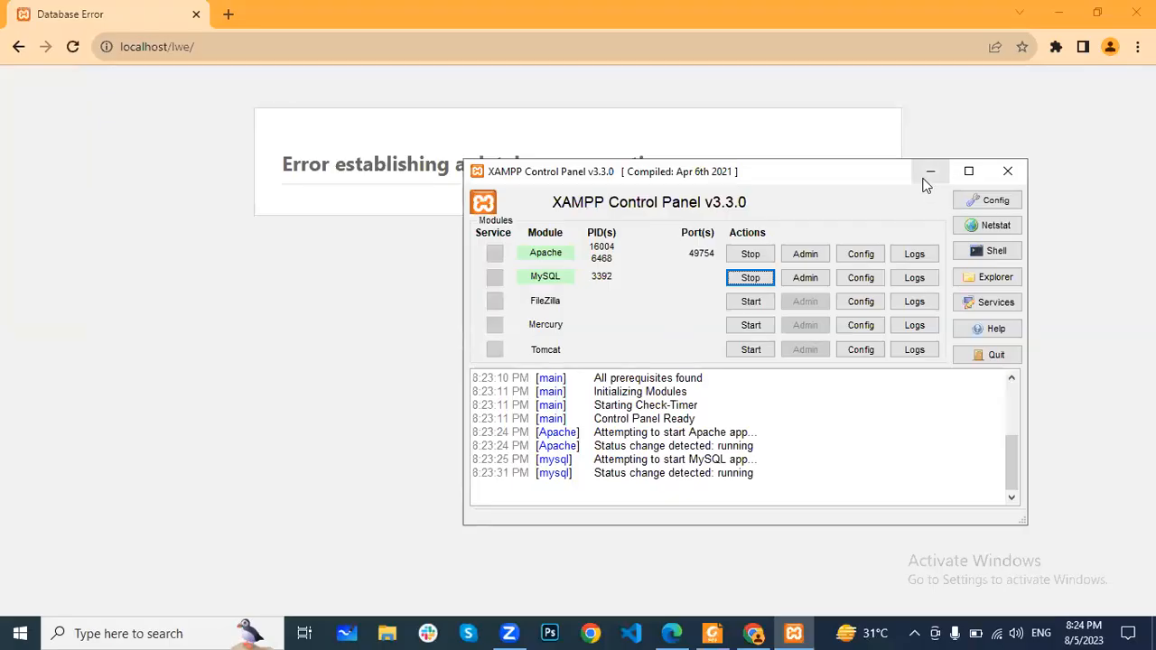
pyautogui.click(74, 50)
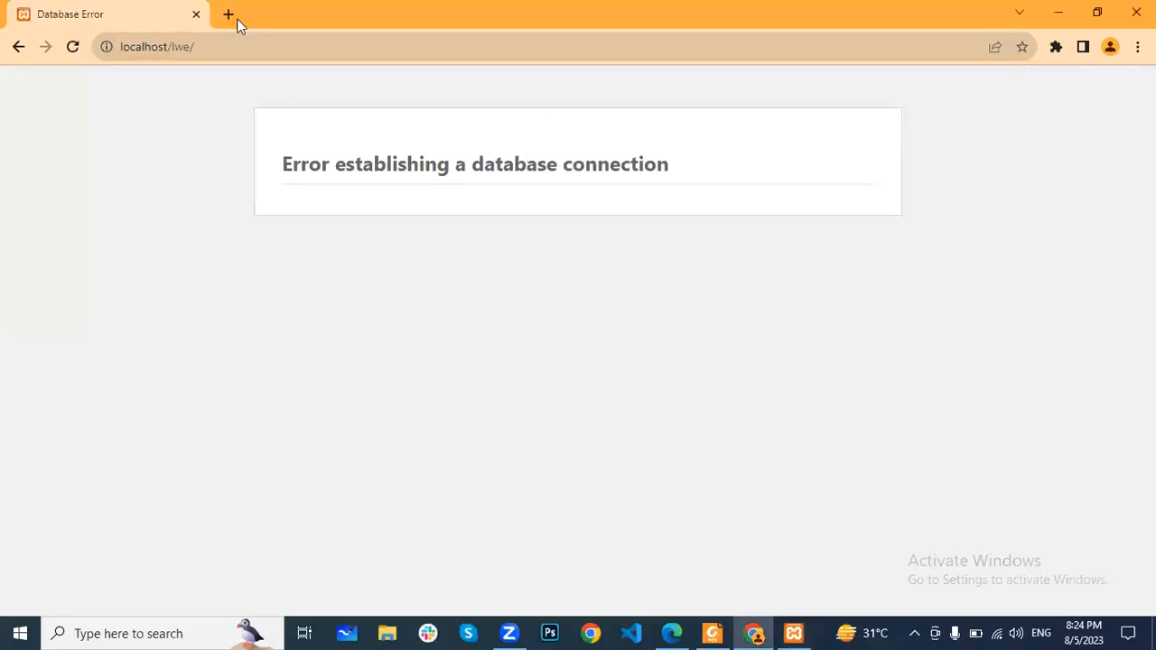
pyautogui.press('F5')
# - Load localhost/71second in a new first browser tab and close the localhost/lwe tab
pyautogui.click(229, 15)
pyautogui.moveTo(127, 13); pyautogui.dragTo(240, 6)
pyautogui.click(95, 5)
pyautogui.write('loca')
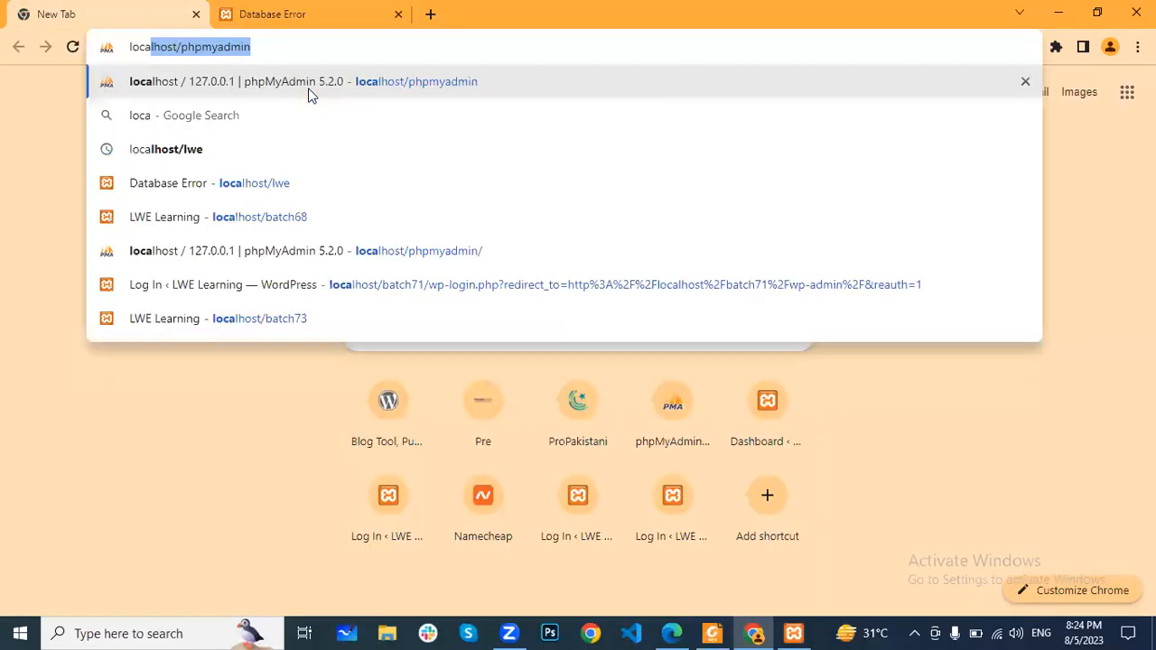
pyautogui.press('Right')
pyautogui.press('BackSpace')
pyautogui.press('BackSpace')
pyautogui.press('BackSpace')
pyautogui.press('BackSpace')
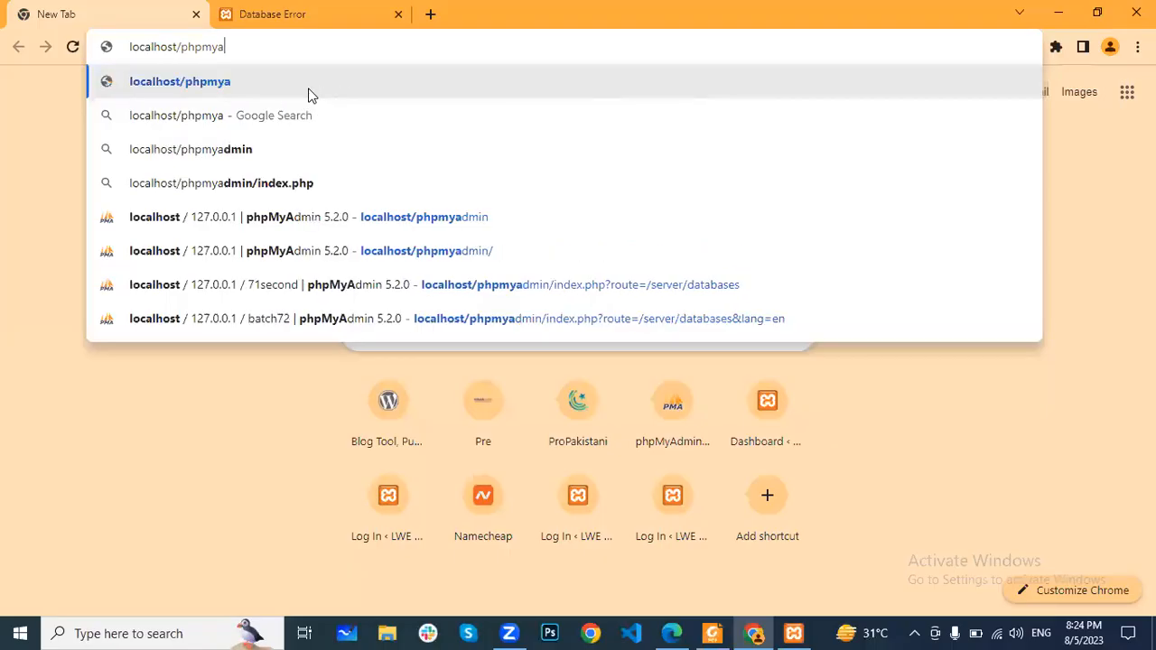
pyautogui.press('BackSpace')
pyautogui.press('BackSpace')
pyautogui.press('BackSpace')
pyautogui.press('BackSpace')
pyautogui.press('BackSpace')
pyautogui.press('BackSpace')
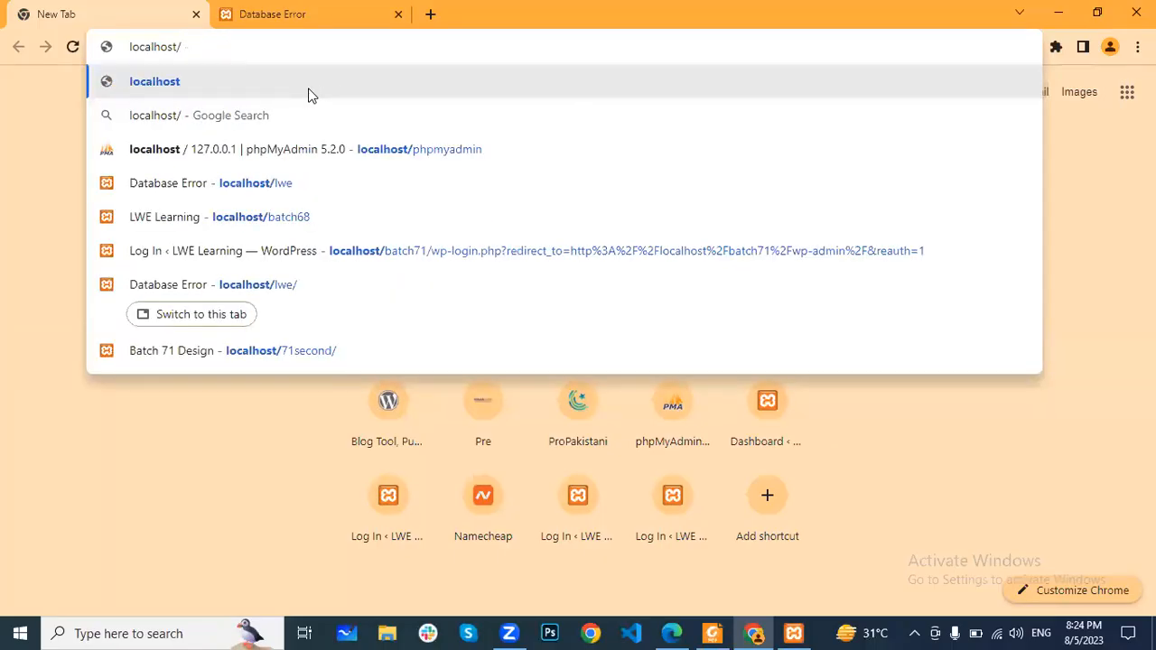
pyautogui.write('71')
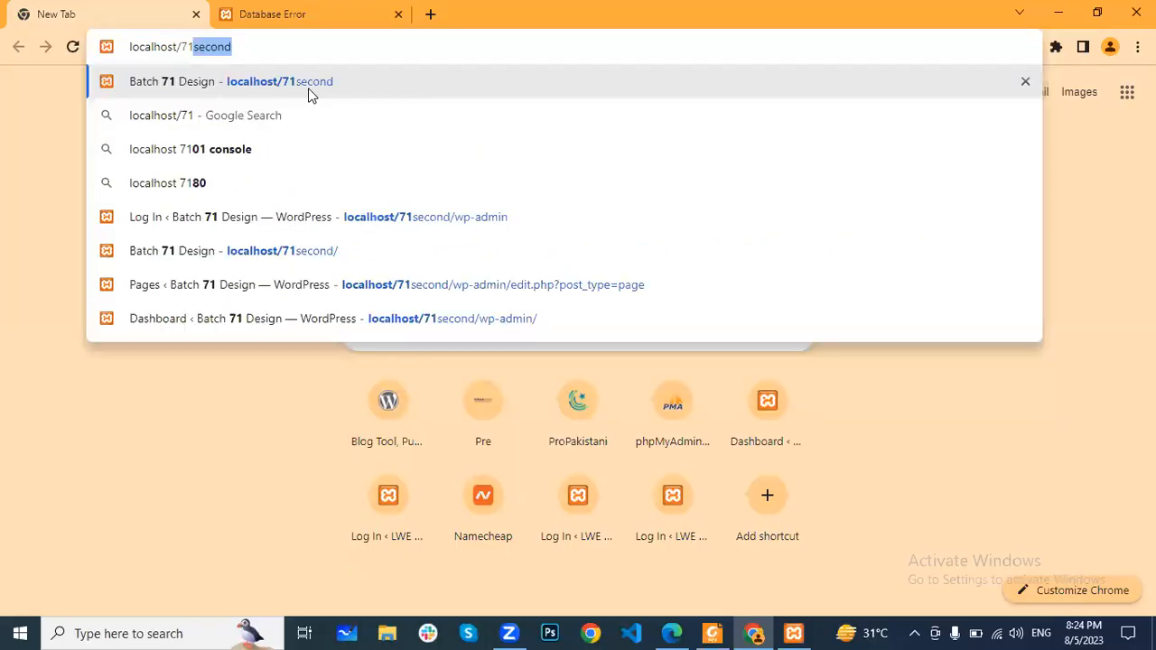
pyautogui.click(310, 93)
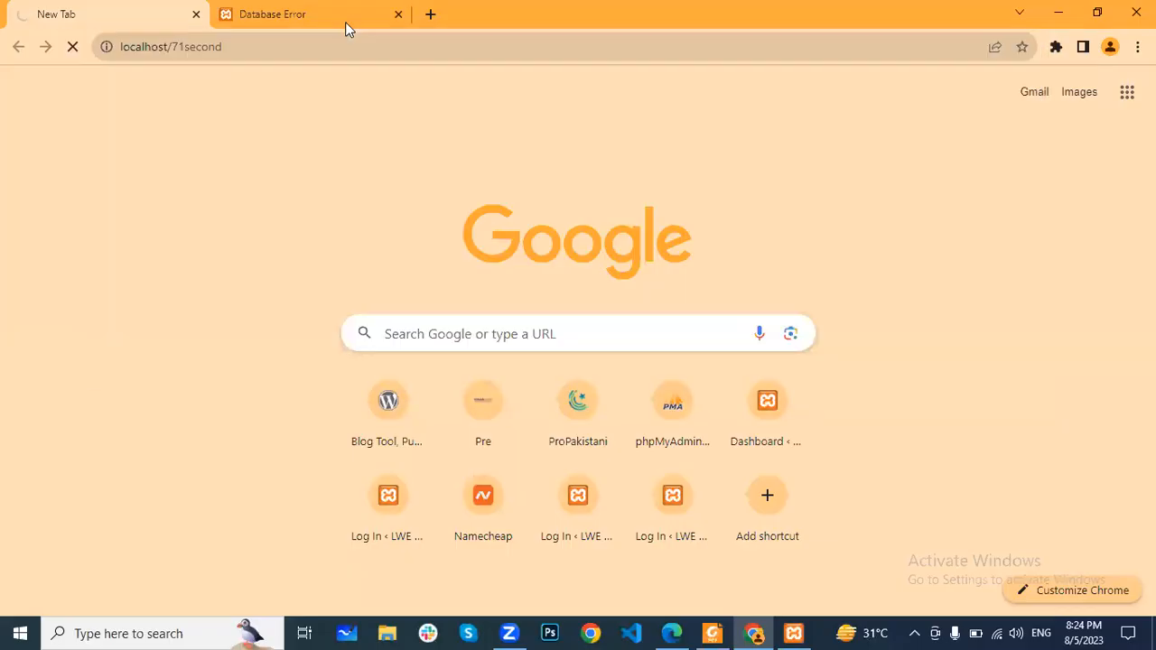
pyautogui.click(397, 15)
pyautogui.click(330, 42)
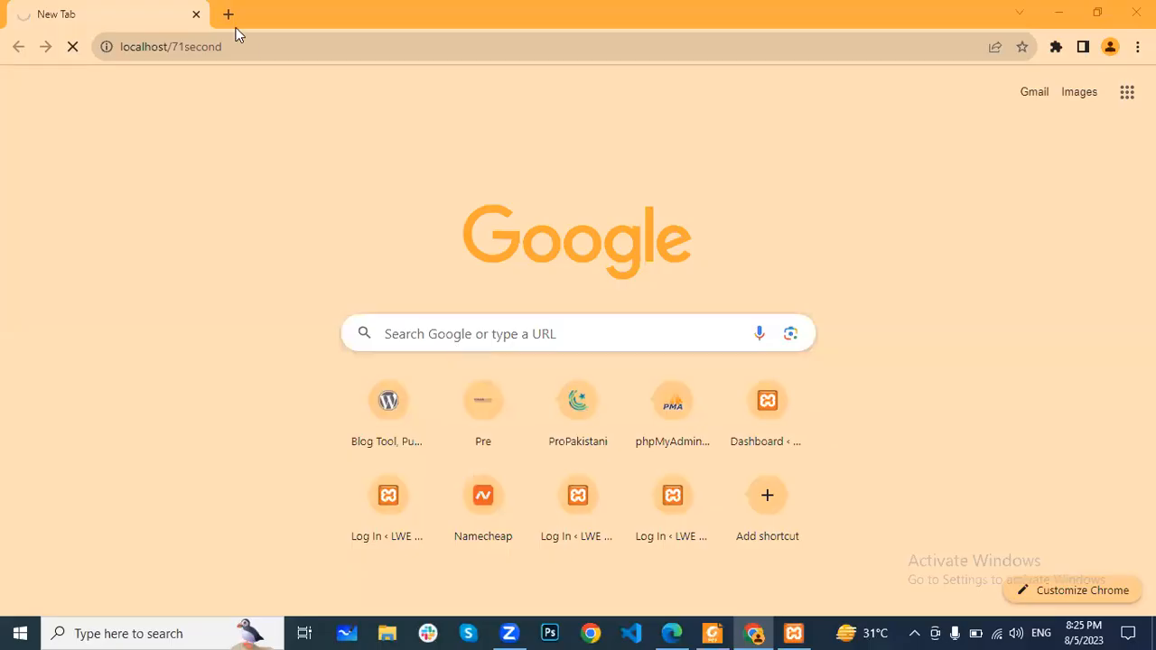
pyautogui.click(281, 43)
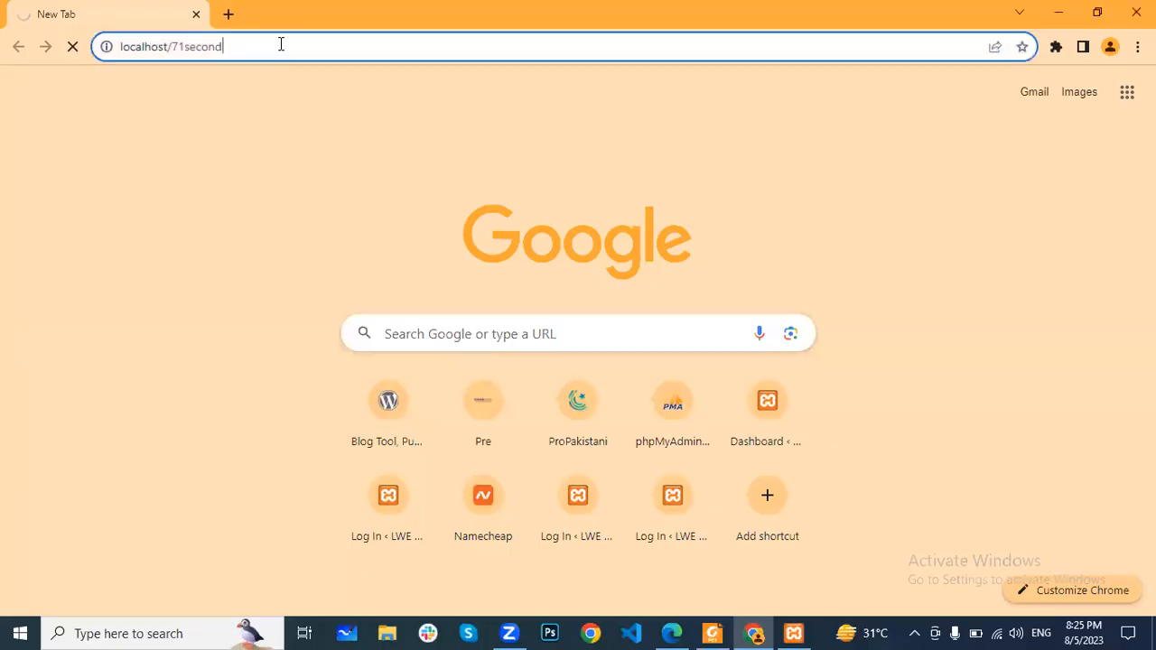
pyautogui.hotkey('ctrl', 'shift', 'Left')
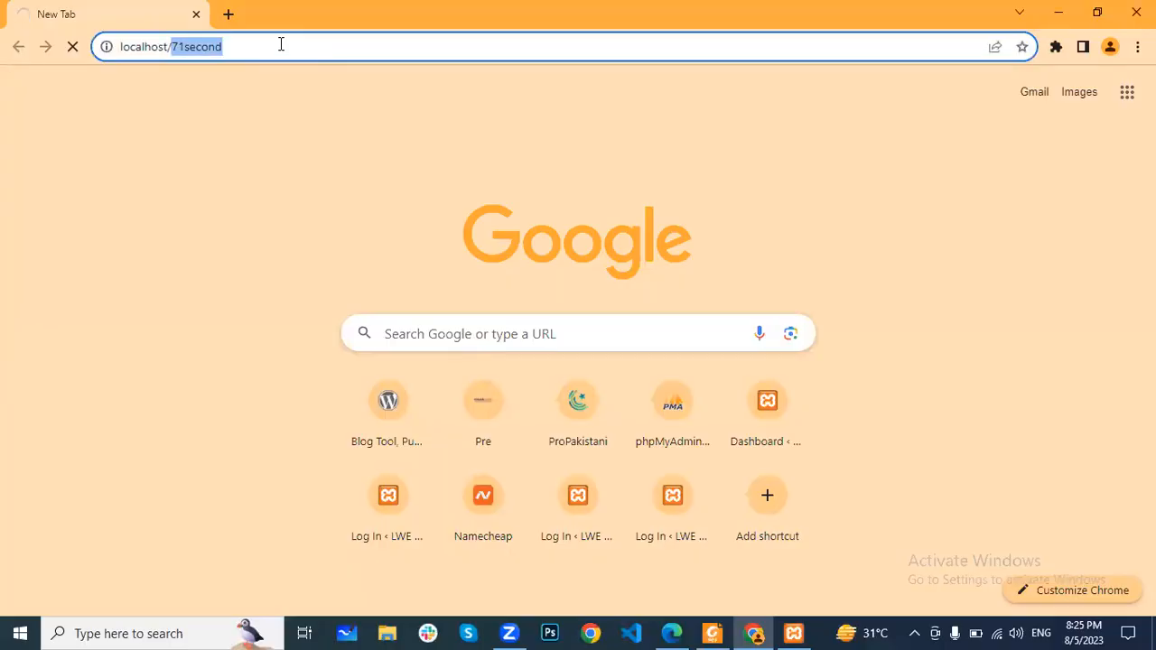
pyautogui.hotkey('ctrl', 'shift', 'Left')
pyautogui.hotkey('ctrl', 'c')
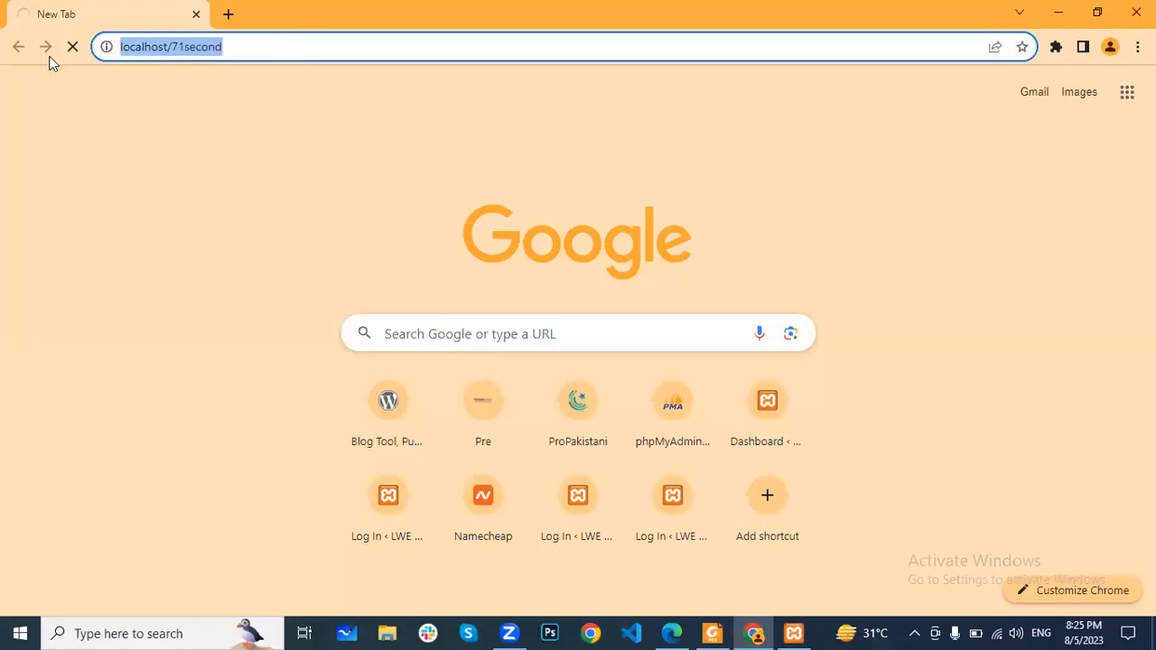
pyautogui.click(227, 14)
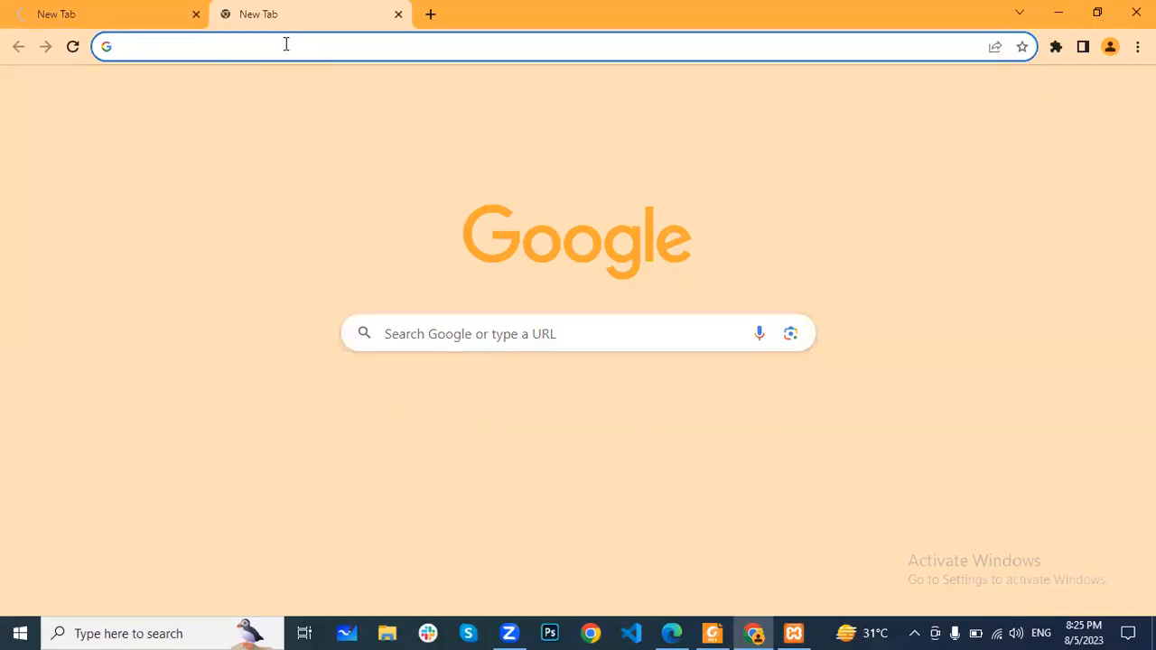
pyautogui.hotkey('ctrl', 'v')
pyautogui.write('/wp-ad')
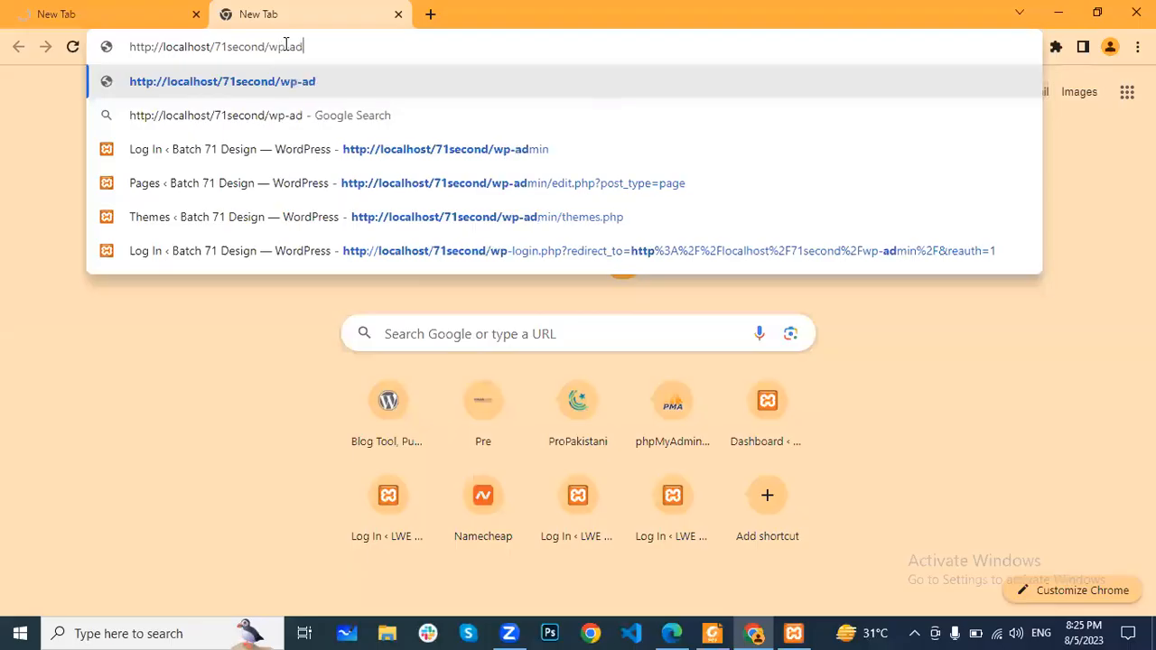
pyautogui.write('min')
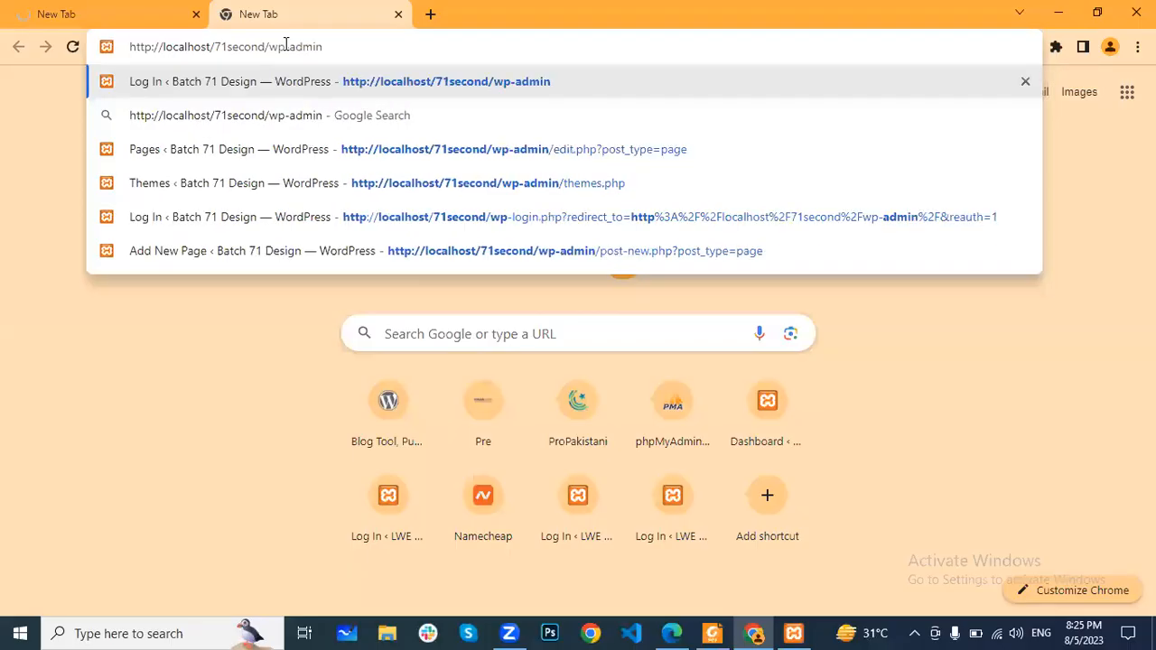
pyautogui.press('Return')
pyautogui.click(151, 8)
pyautogui.click(194, 108)
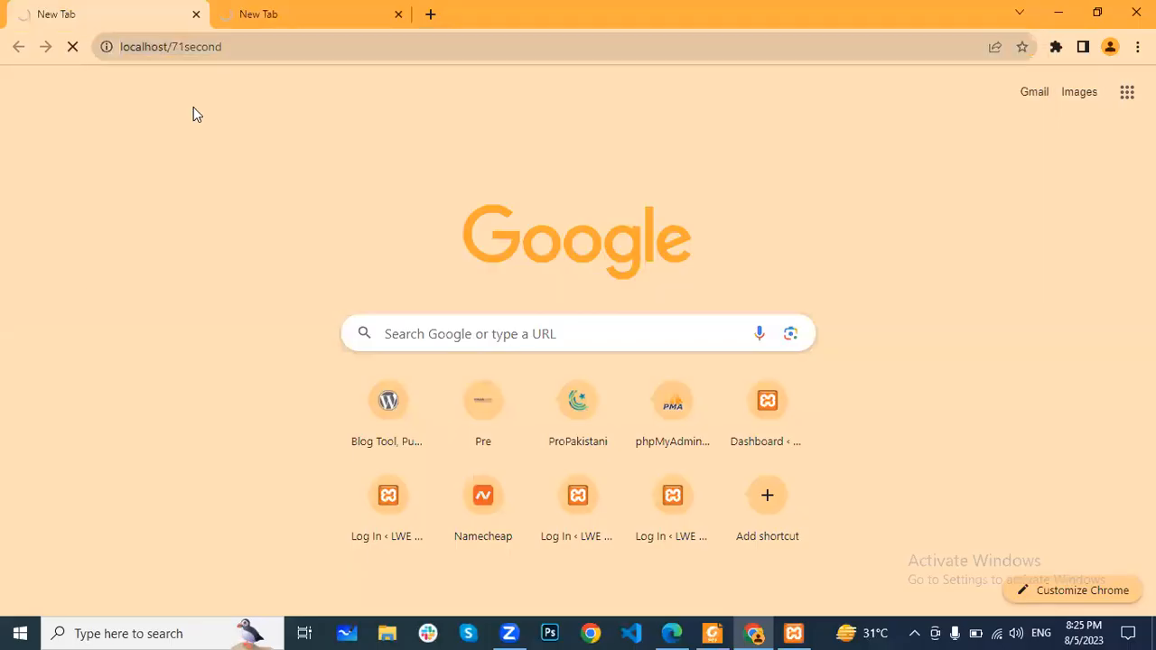
pyautogui.click(334, 7)
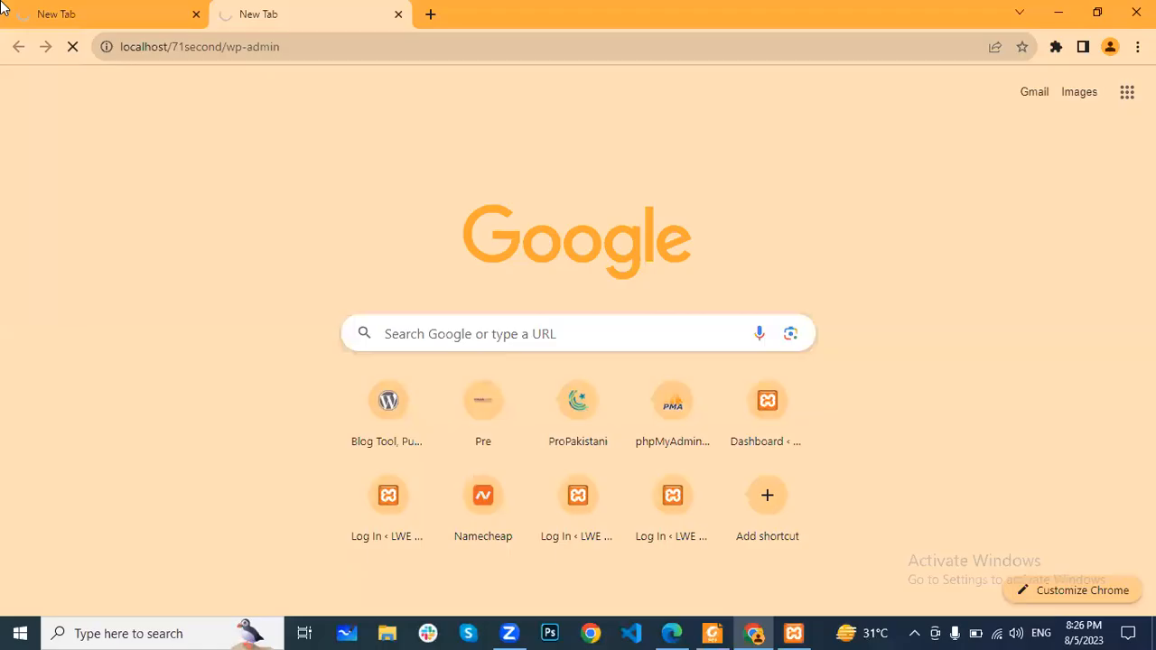
pyautogui.click(126, 7)
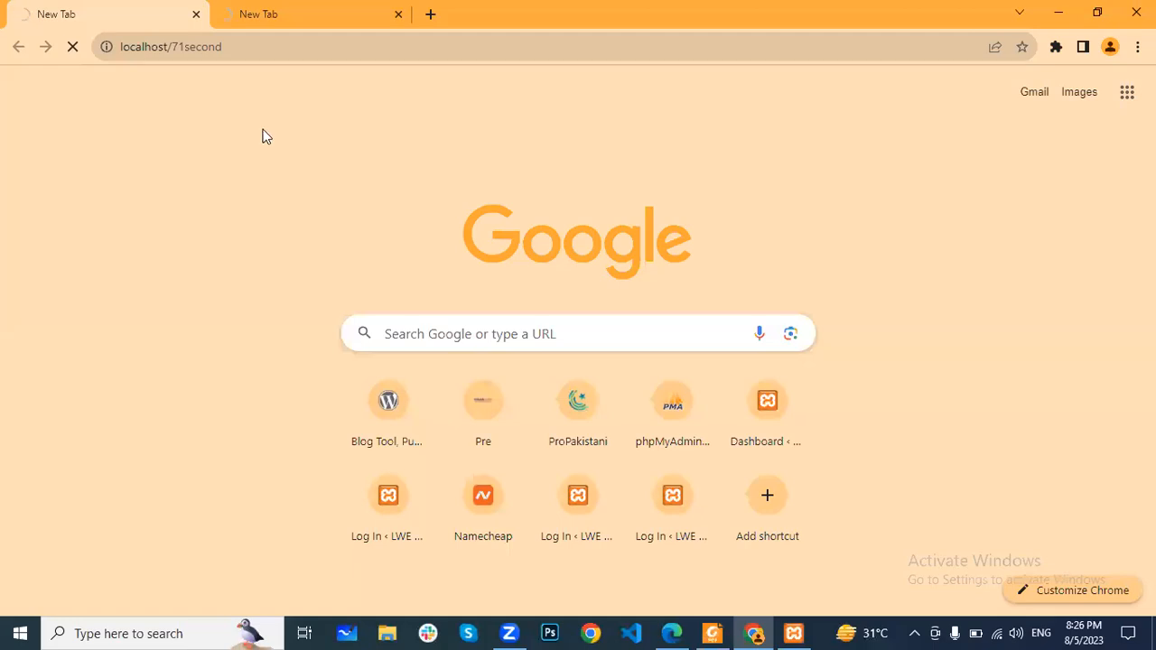
pyautogui.click(314, 16)
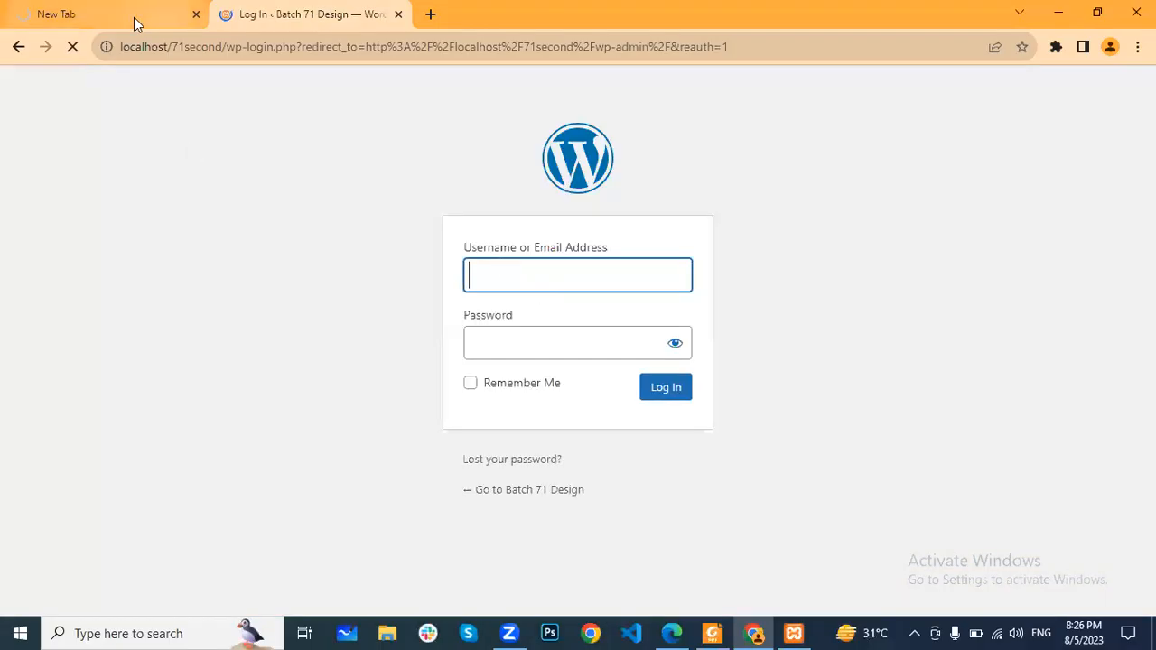
# - Reload the localhost/71second front page and look through the home page down to its footer
pyautogui.click(132, 17)
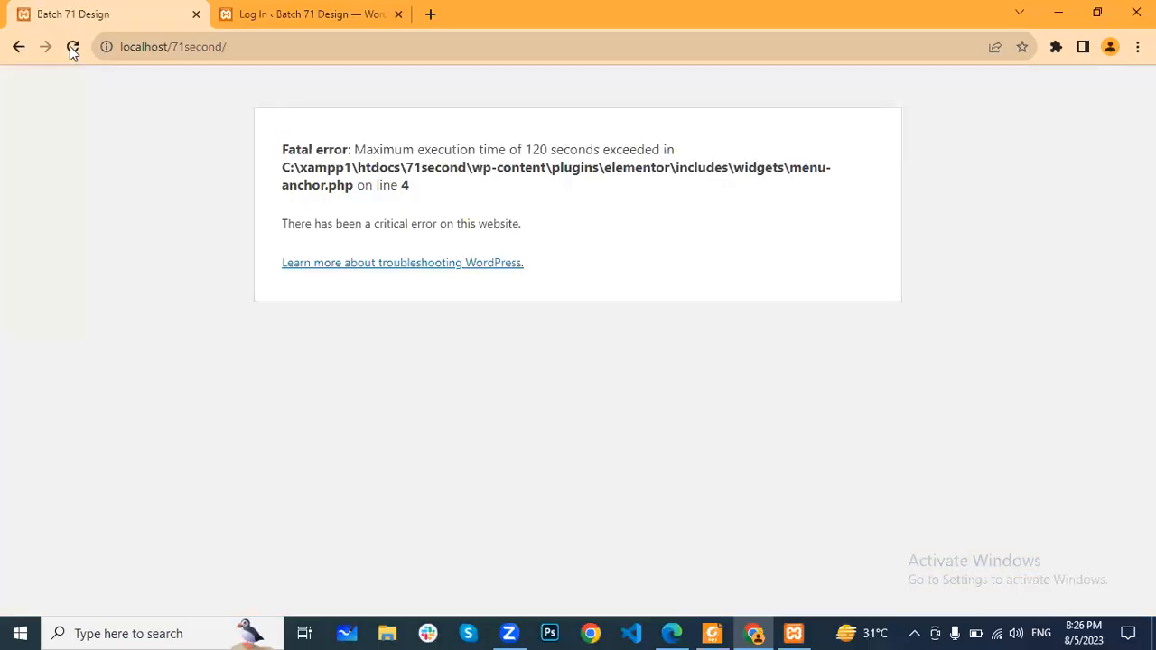
pyautogui.click(73, 51)
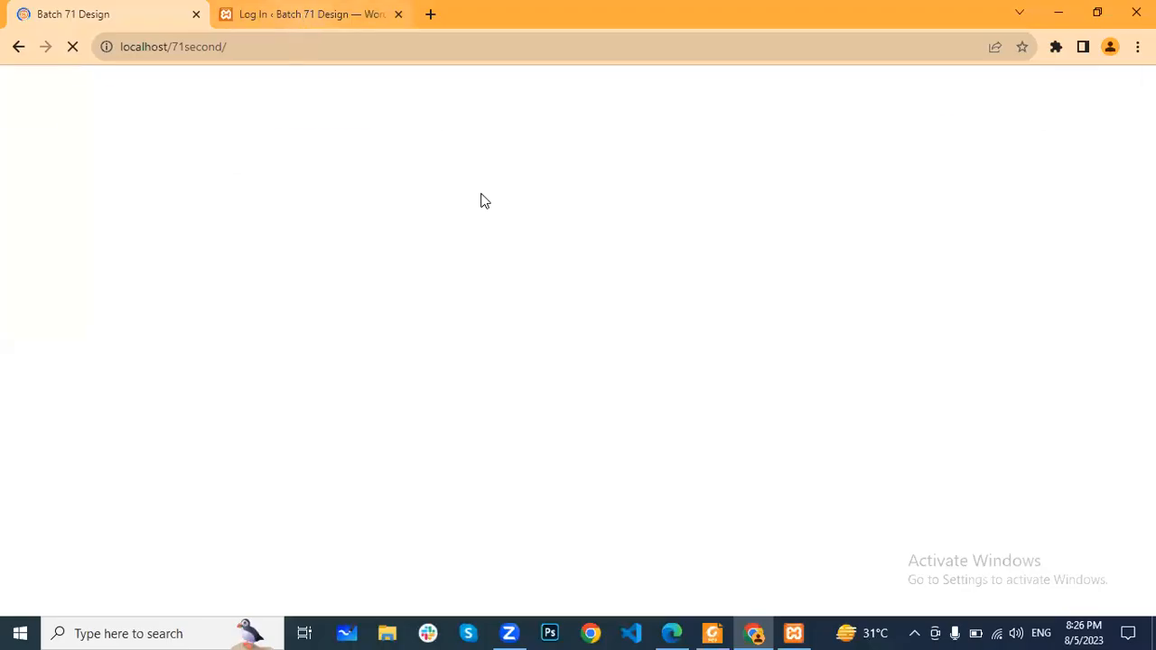
pyautogui.scroll(-3, 843, 278)
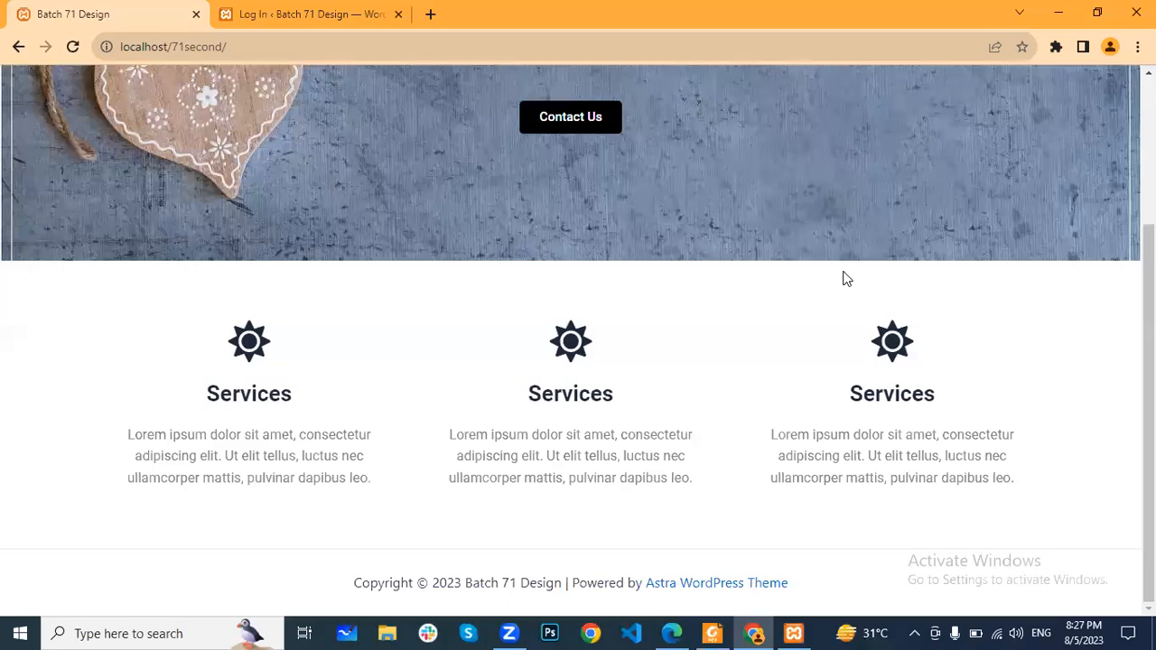
pyautogui.scroll(3, 845, 278)
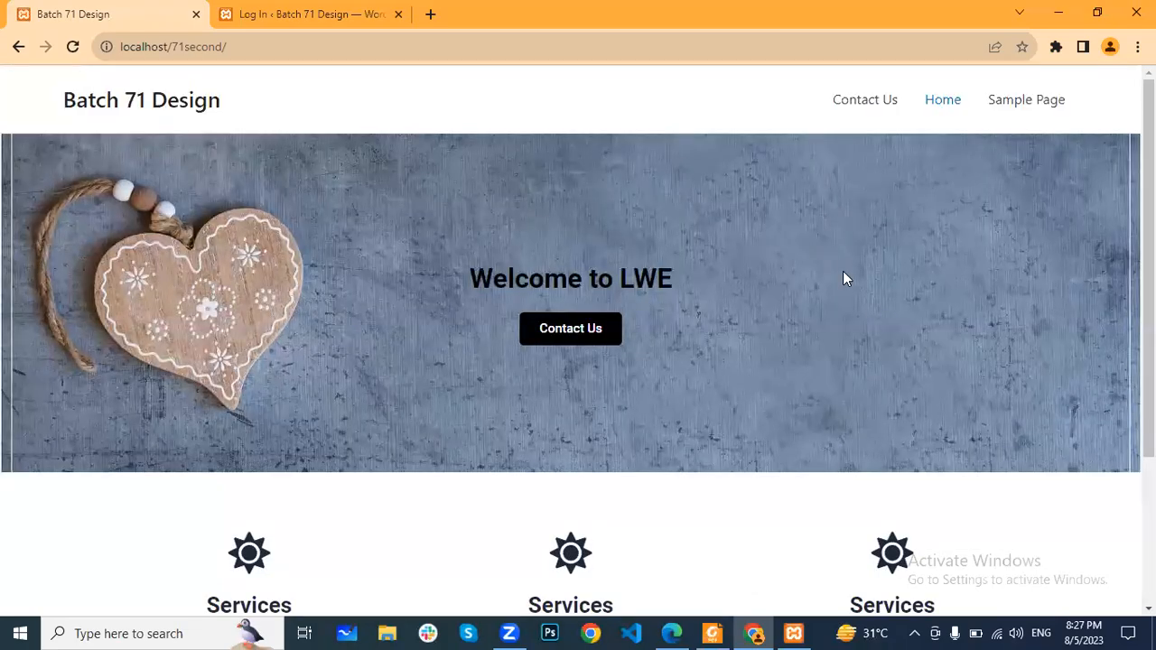
pyautogui.scroll(-3, 844, 279)
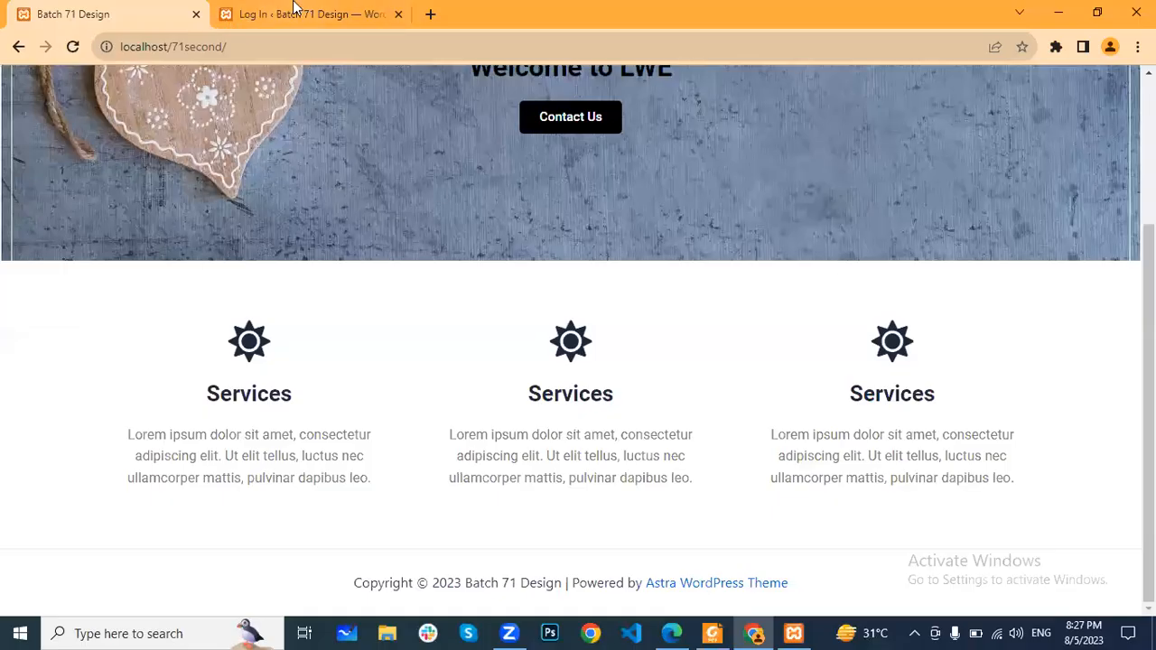
# - Log in to the WordPress admin dashboard of the Batch 71 Design site
pyautogui.click(294, 11)
pyautogui.click(673, 394)
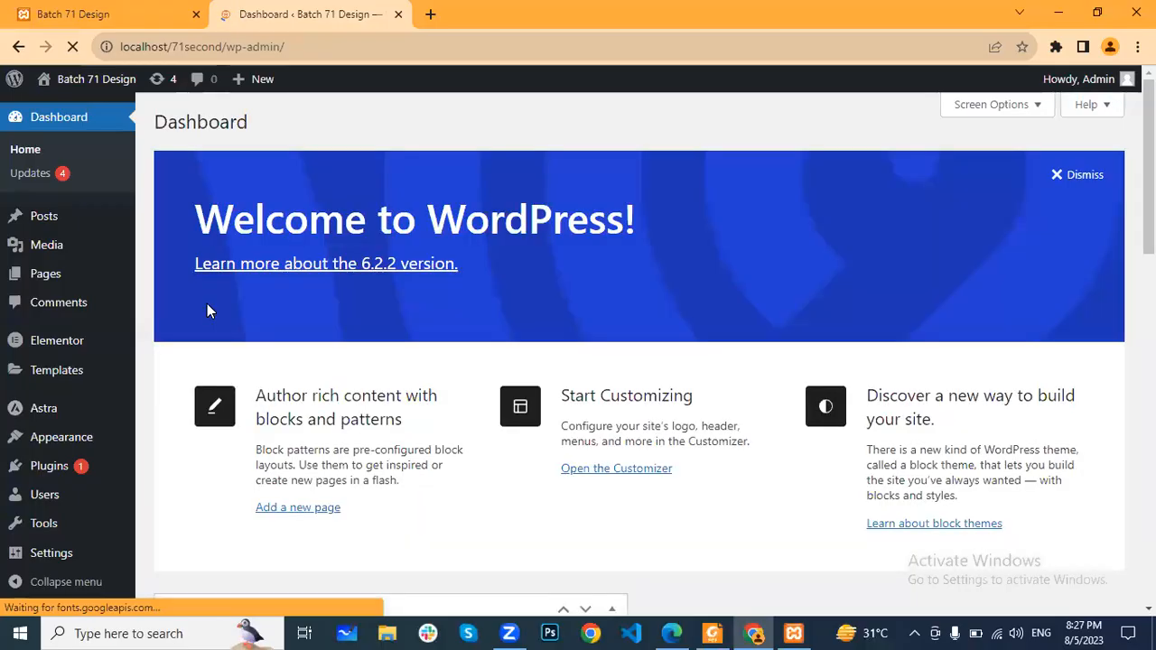
pyautogui.click(42, 274)
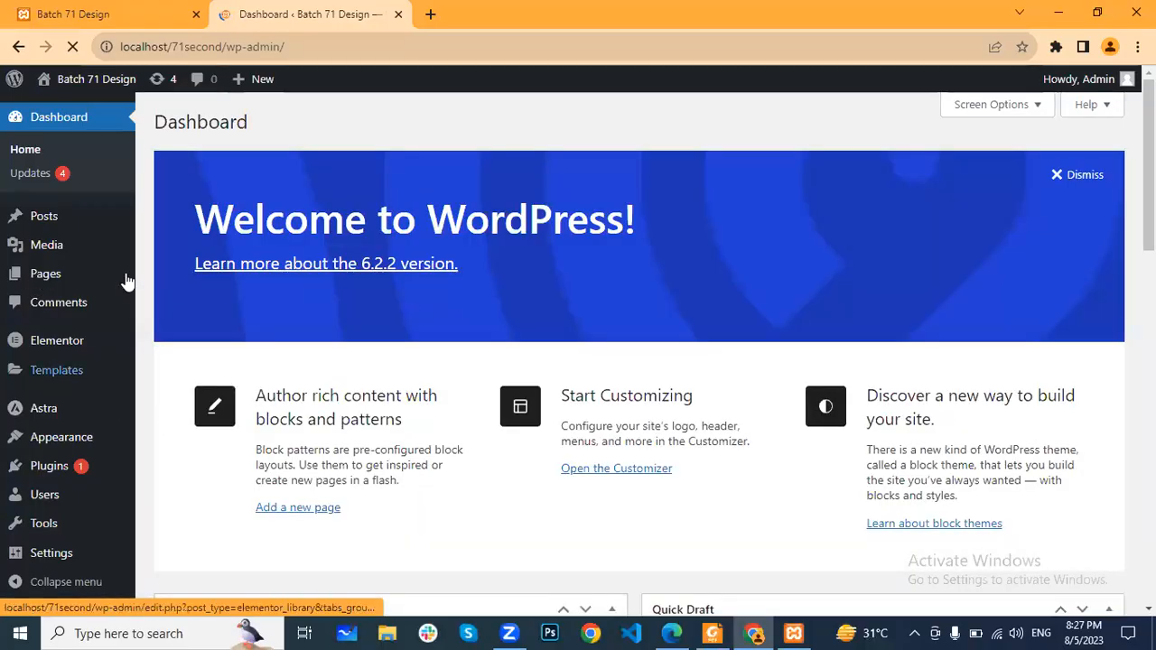
pyautogui.click(70, 443)
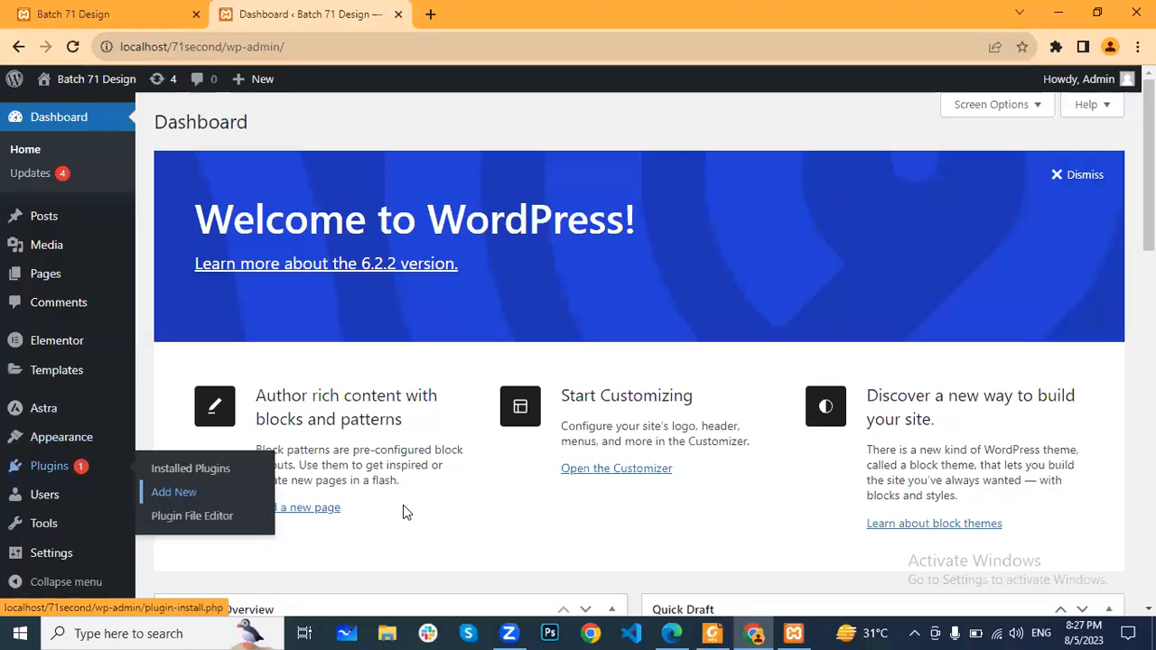
# - Open the list of all site pages from the admin dashboard
pyautogui.scroll(-2, 361, 470)
pyautogui.scroll(-2, 67, 255)
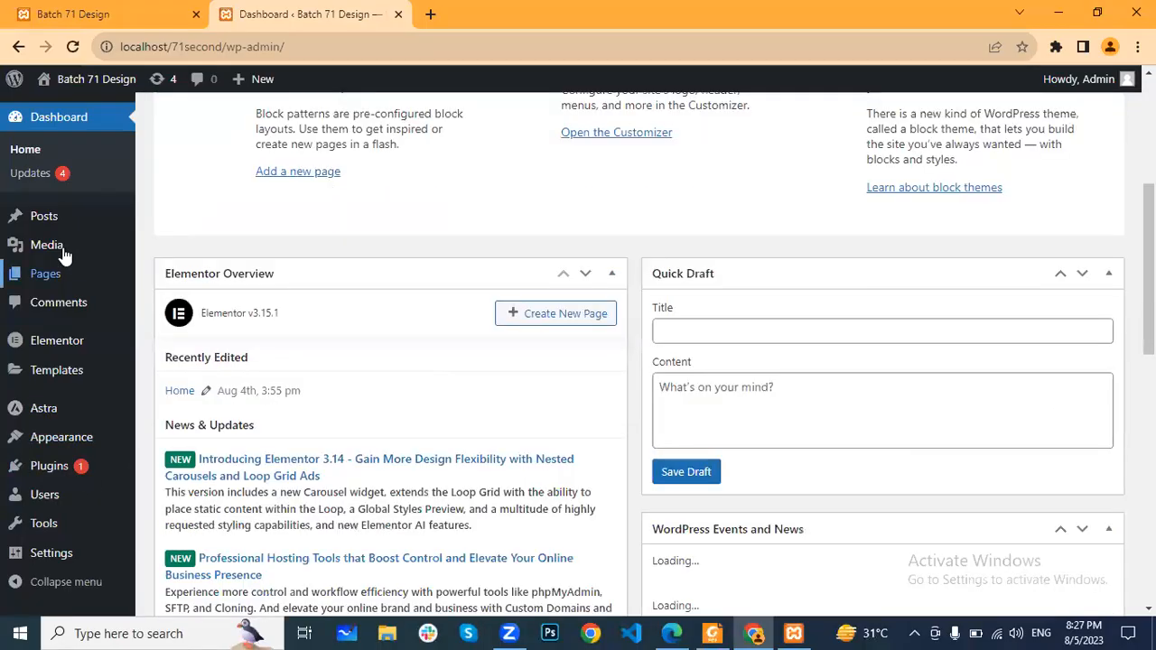
pyautogui.moveTo(53, 271)
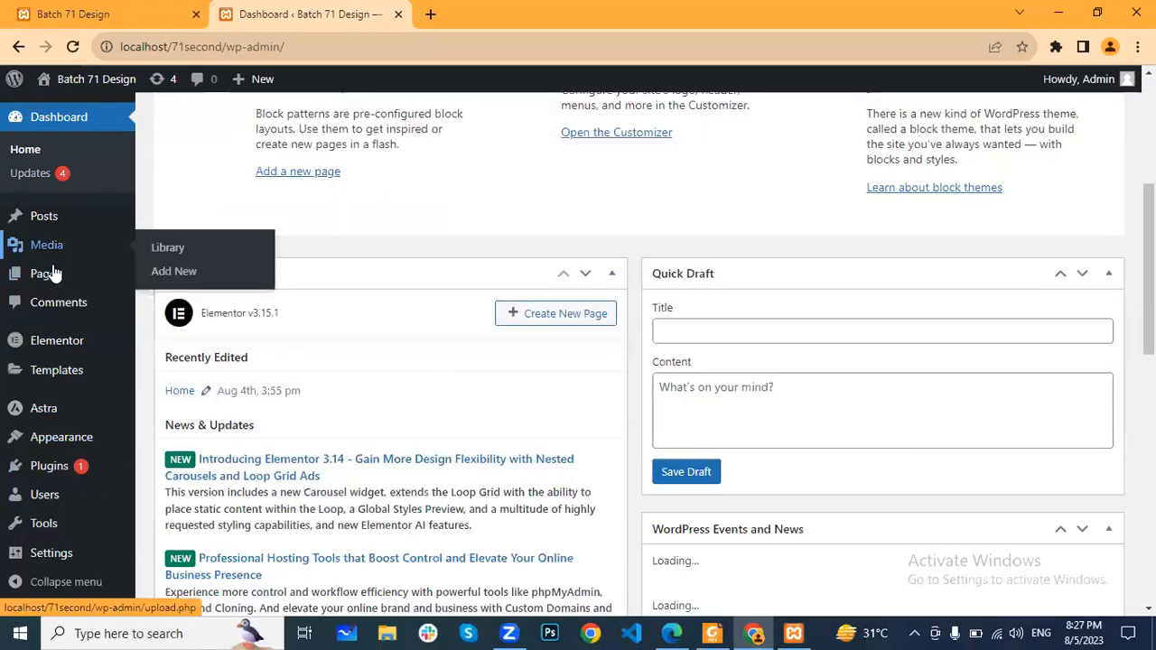
pyautogui.click(147, 9)
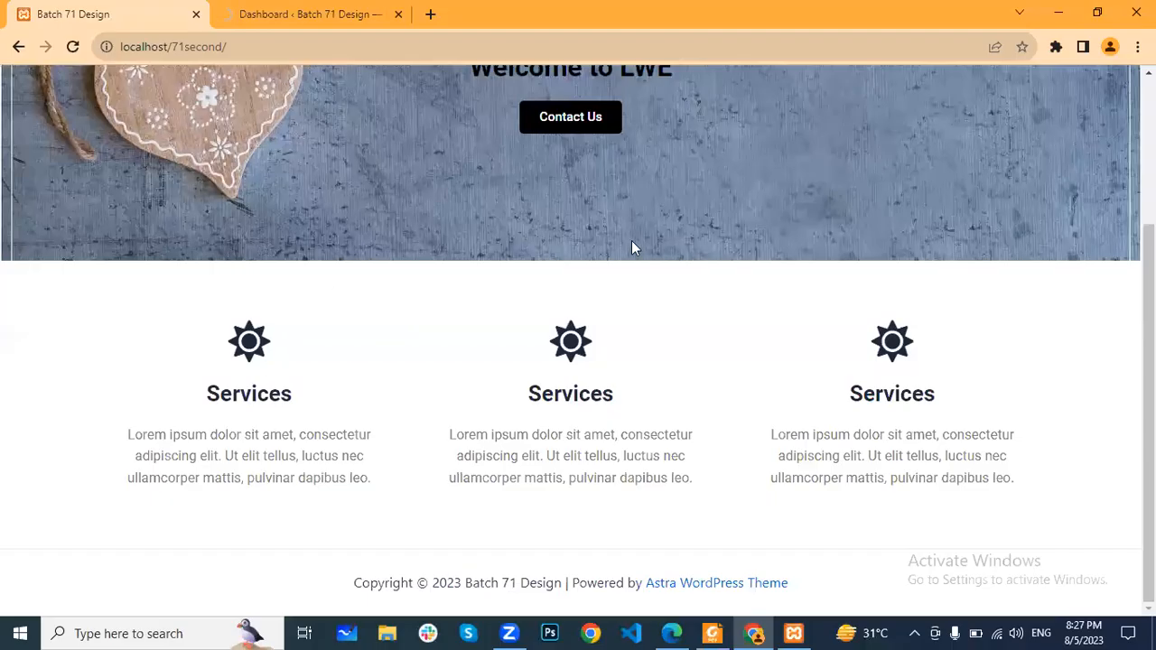
pyautogui.click(318, 7)
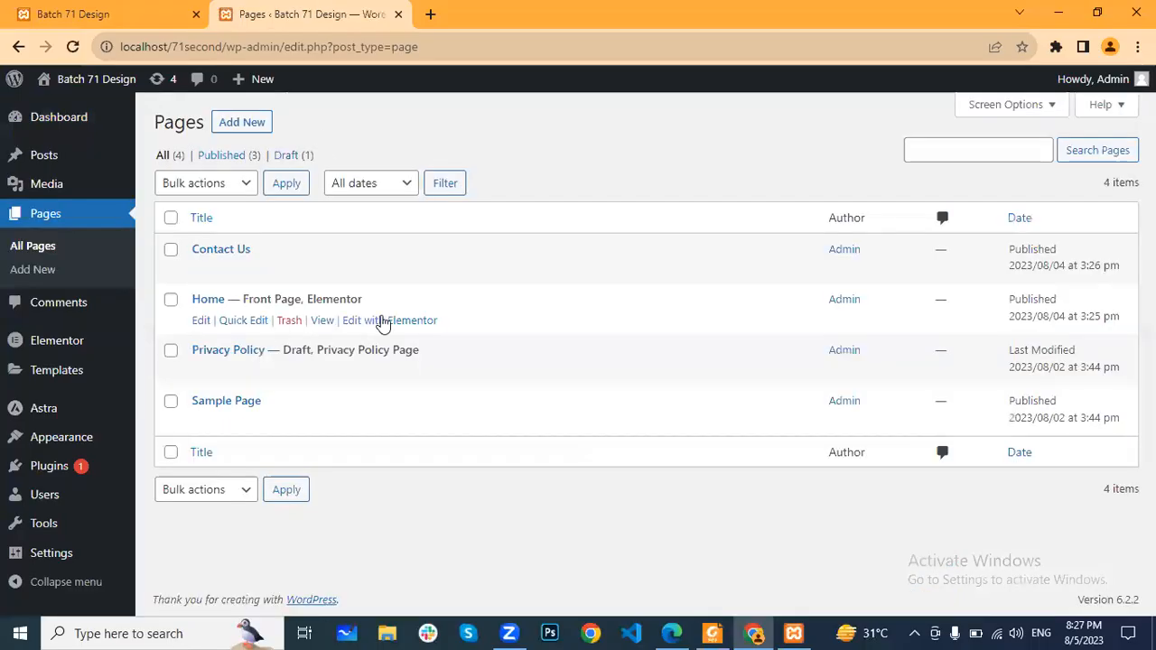
# - Open the Home page for editing with Elementor in a new browser tab, reloading it until the editor loads
pyautogui.click(384, 321)
pyautogui.rightClick(417, 340)
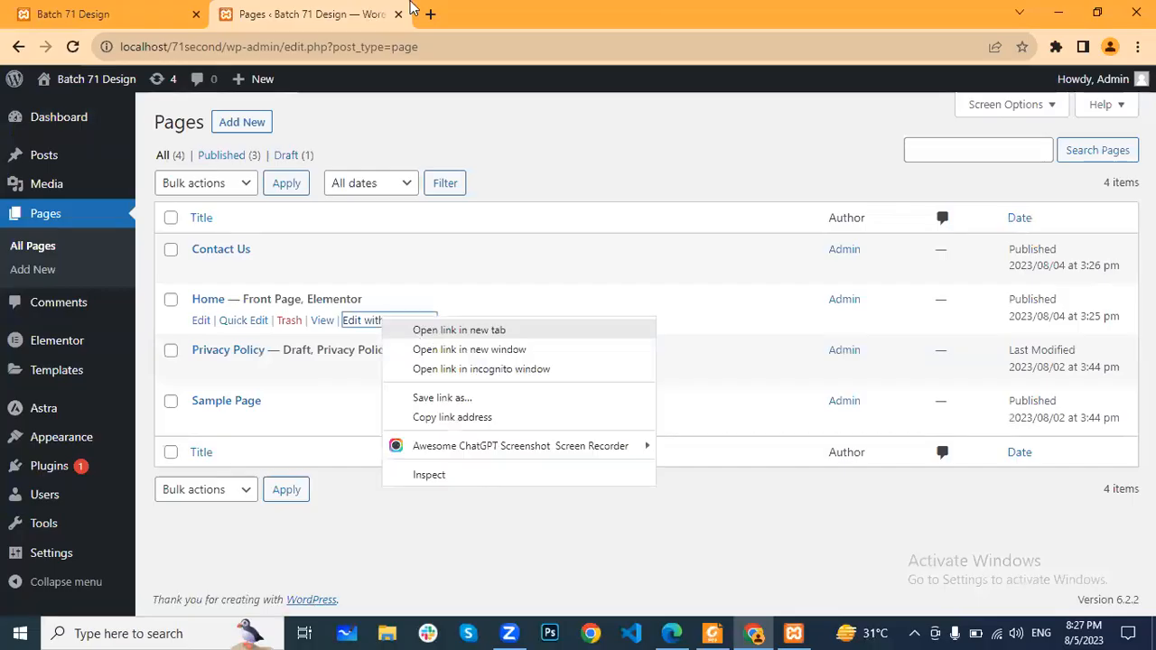
pyautogui.click(424, 351)
pyautogui.click(503, 9)
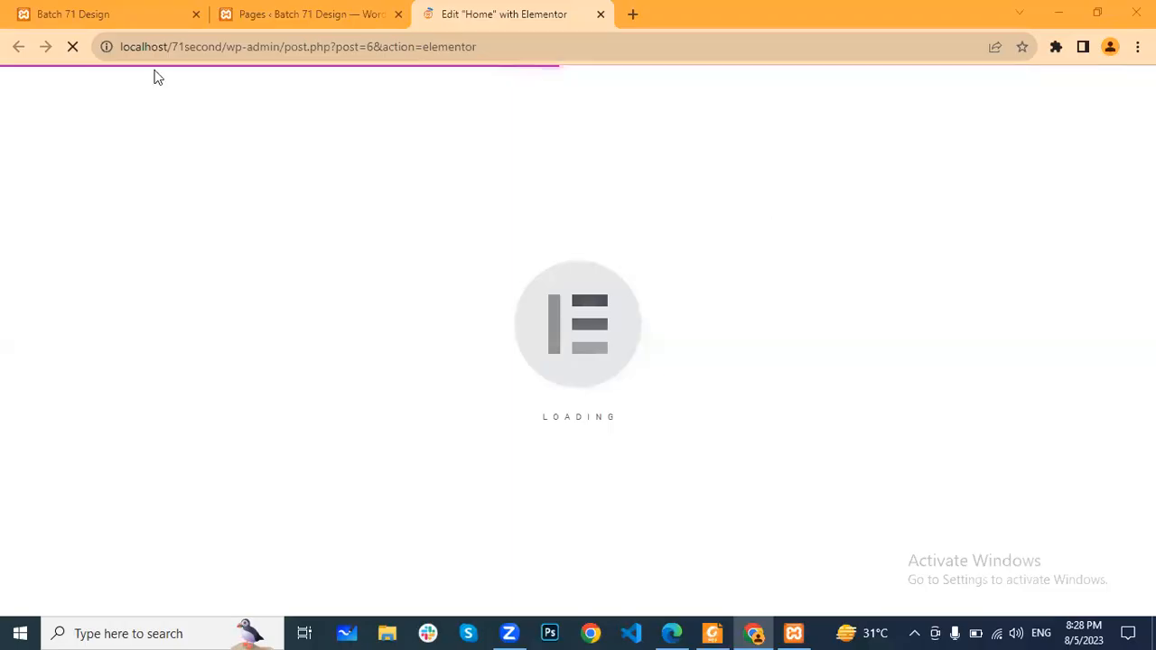
pyautogui.click(74, 48)
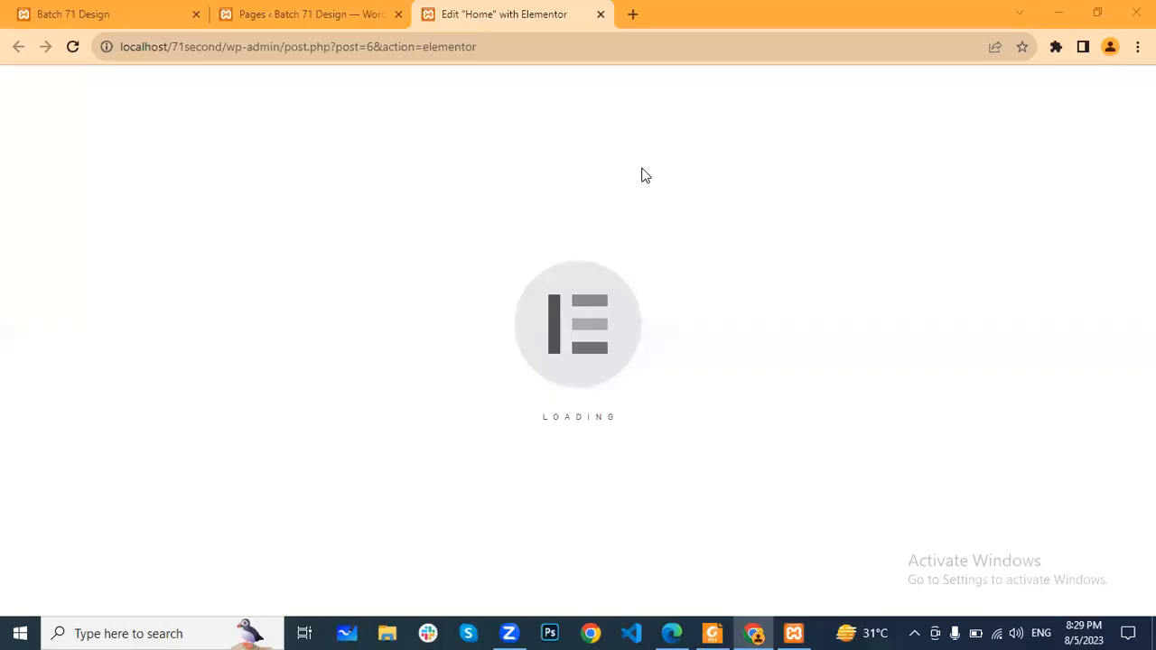
pyautogui.click(110, 13)
pyautogui.hotkey('ctrl', 'shift', 'Tab')
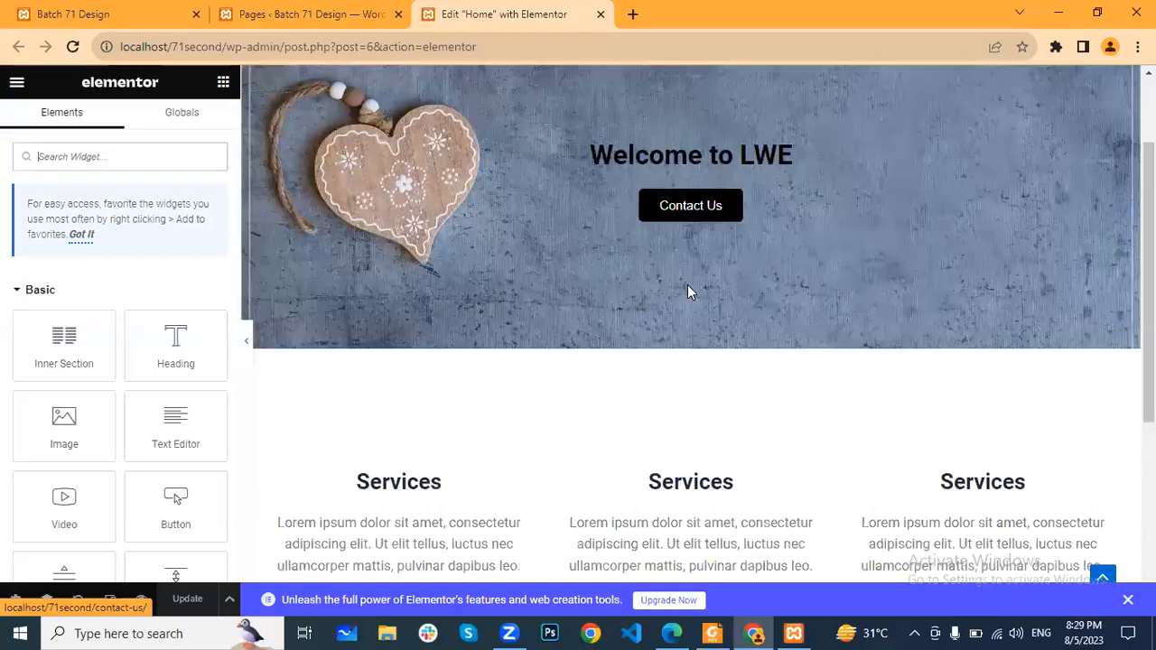
# - Add an empty single-column section below the three Services columns on the Home page
pyautogui.scroll(-2, 687, 291)
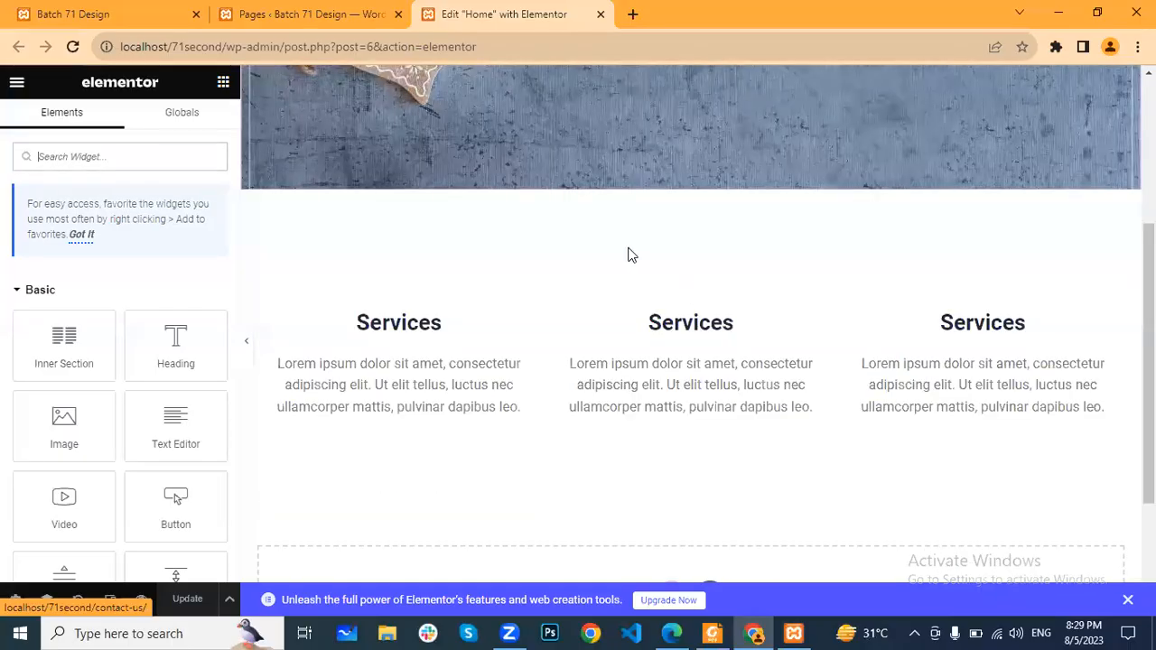
pyautogui.scroll(-2, 713, 320)
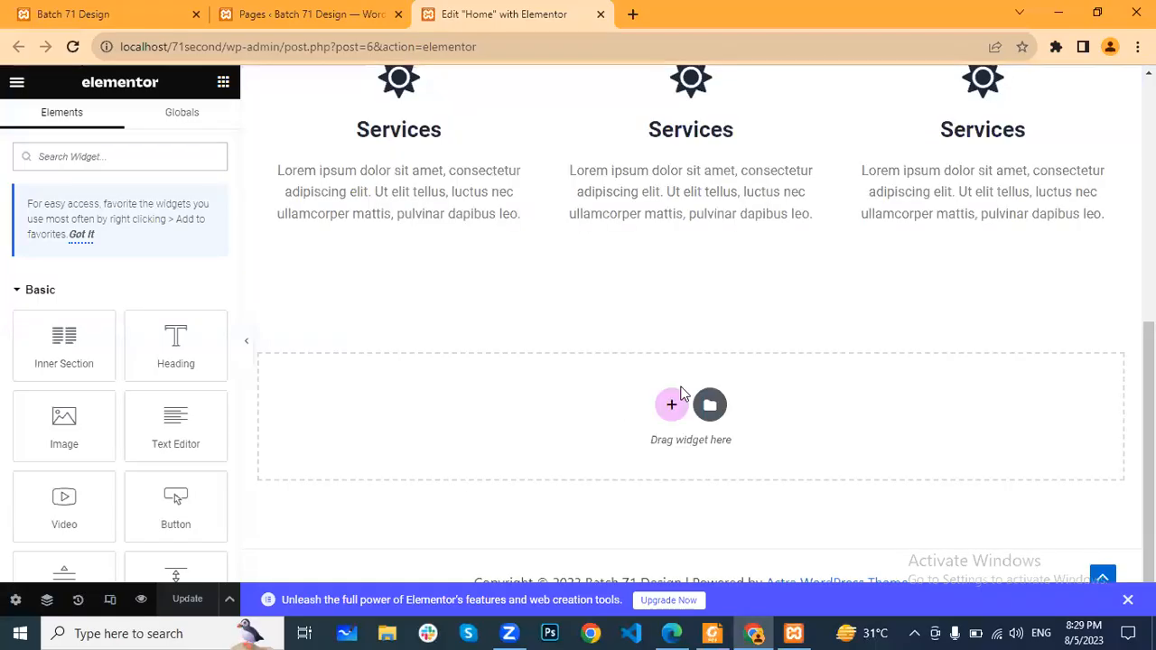
pyautogui.click(673, 409)
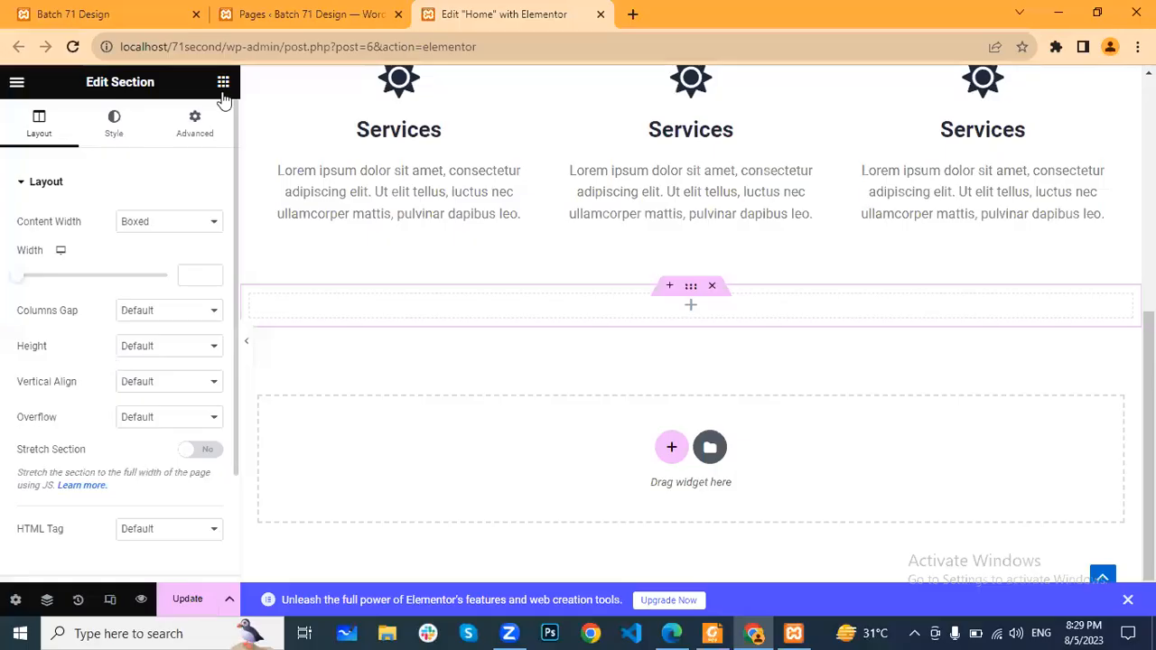
# - Find the Image Carousel widget among the General elements and place it in the new empty section
pyautogui.click(223, 82)
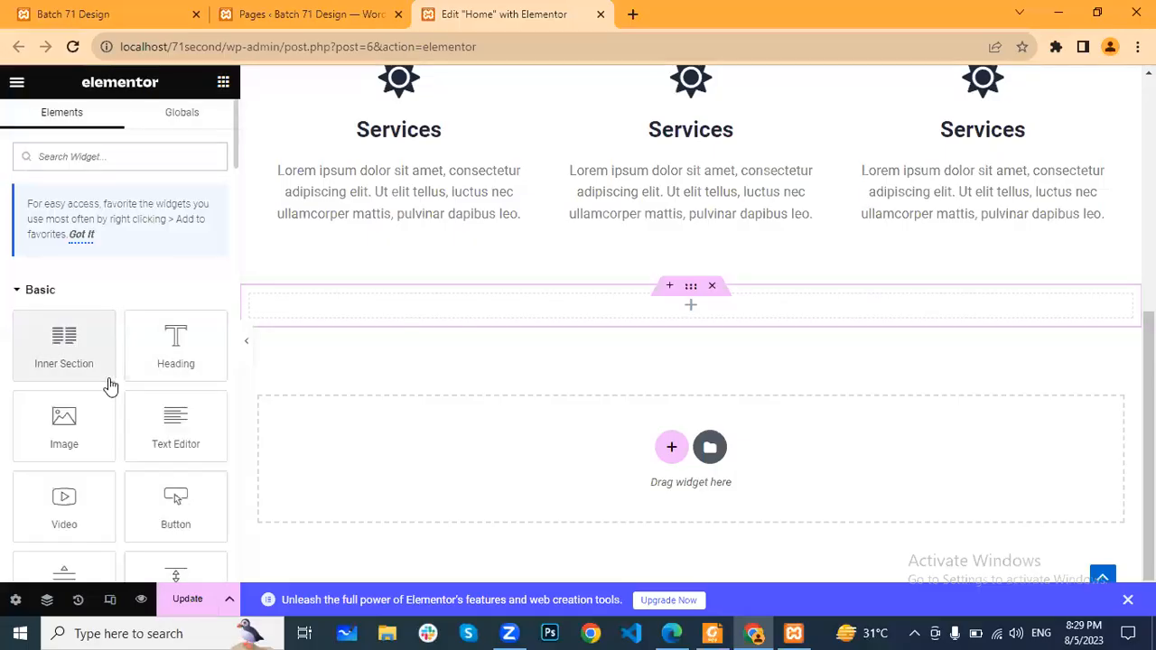
pyautogui.scroll(-5, 108, 384)
pyautogui.scroll(-4, 109, 387)
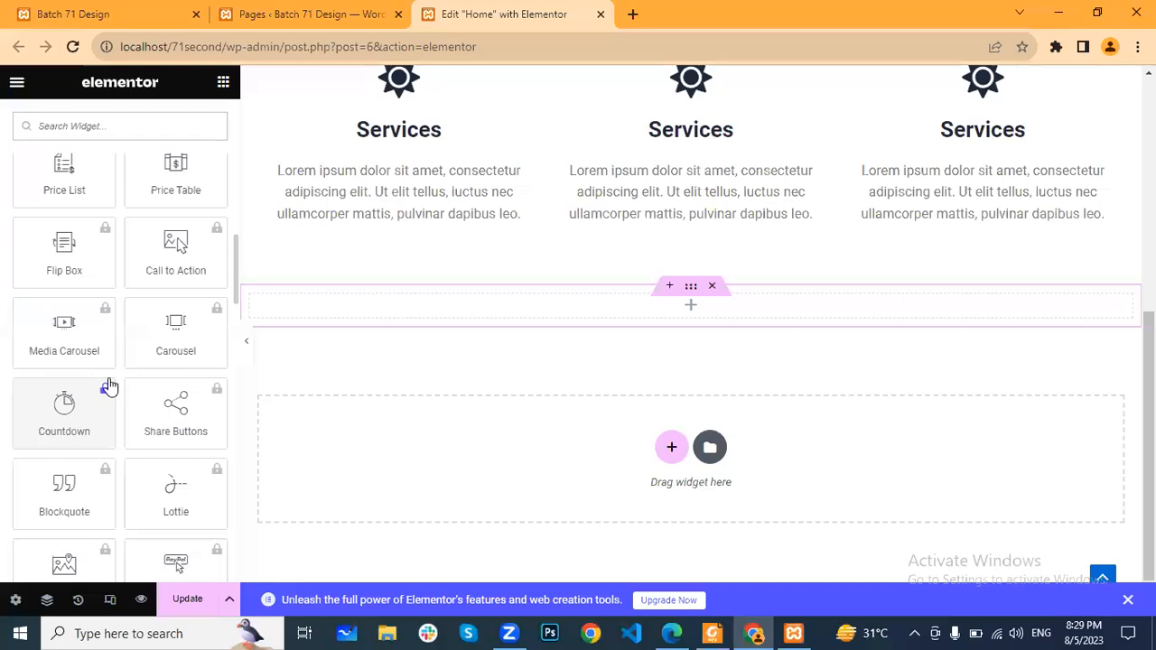
pyautogui.scroll(-5, 109, 386)
pyautogui.scroll(-5, 109, 385)
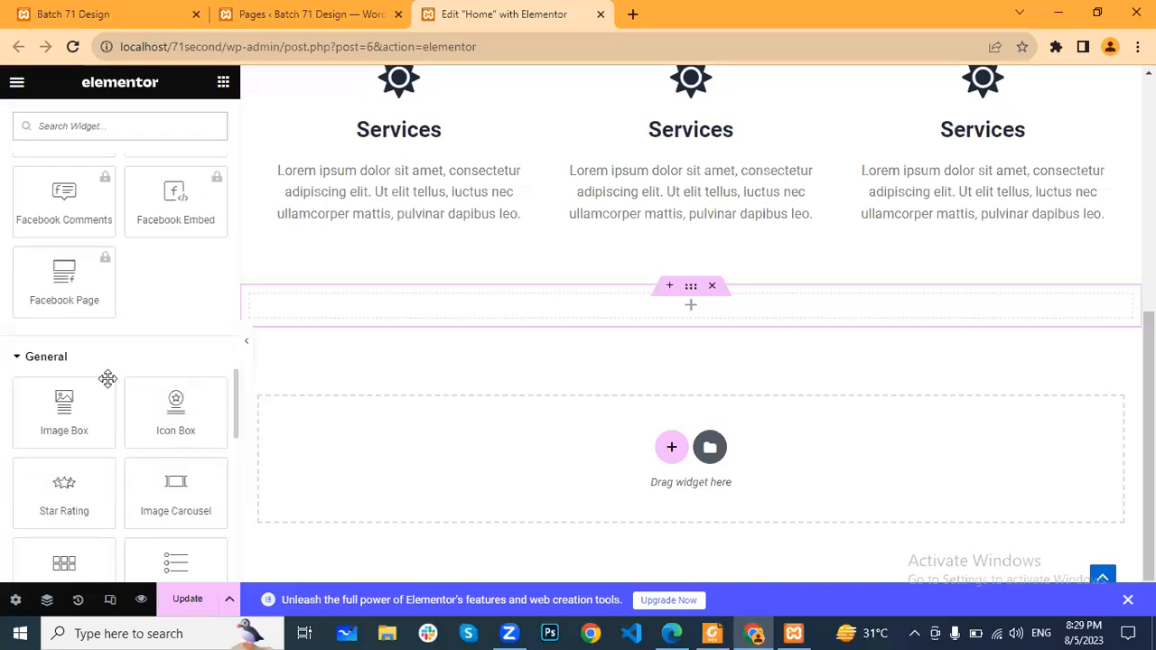
pyautogui.scroll(-3, 108, 378)
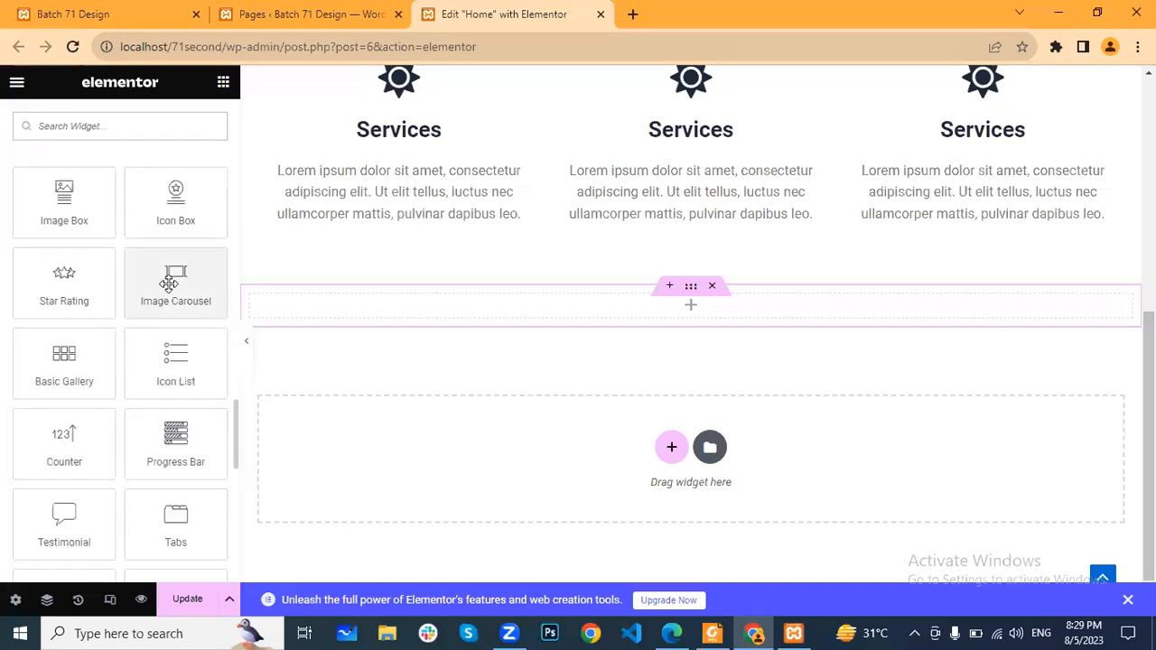
pyautogui.scroll(-3, 123, 398)
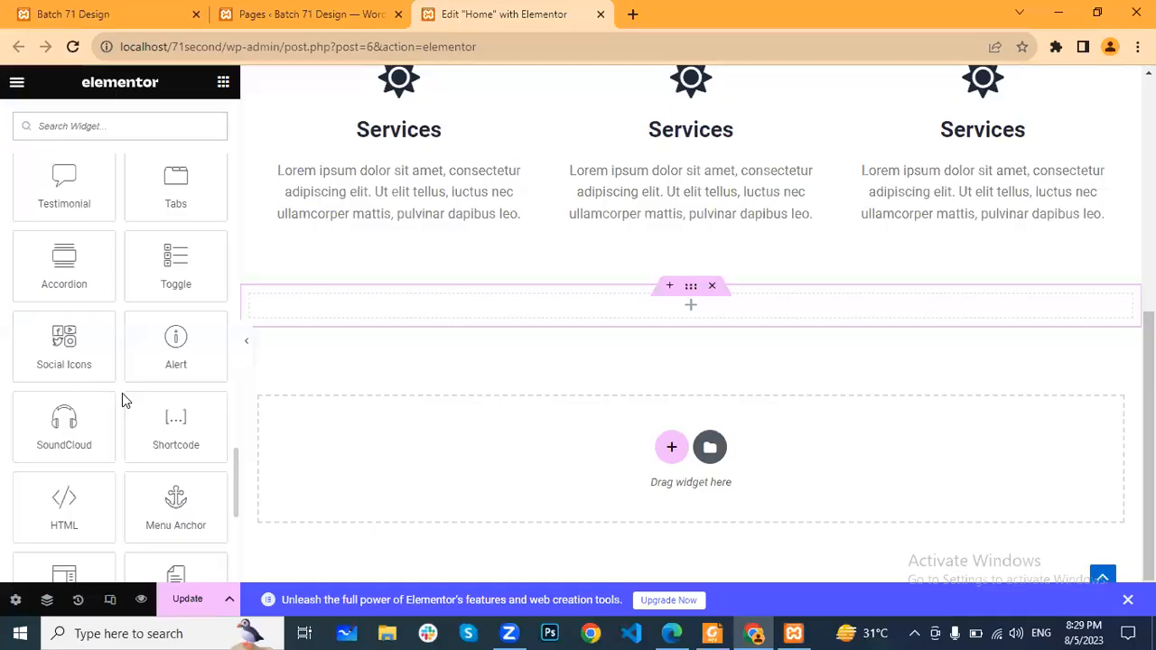
pyautogui.scroll(-2, 122, 393)
pyautogui.scroll(2, 122, 393)
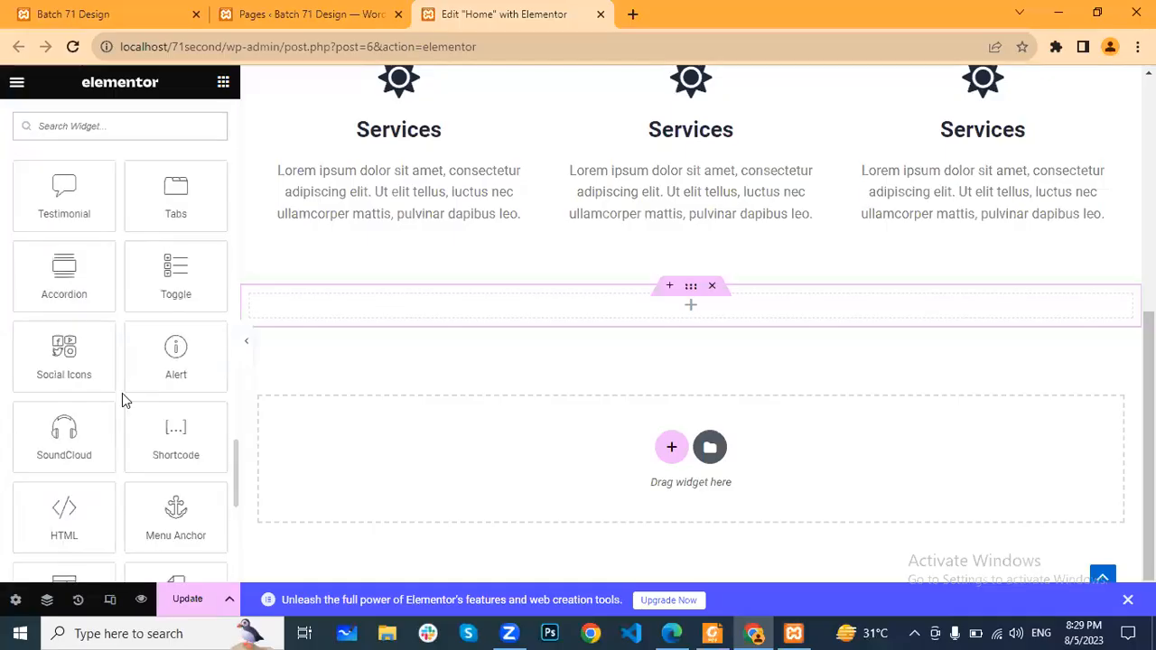
pyautogui.scroll(3, 122, 393)
pyautogui.scroll(1, 179, 362)
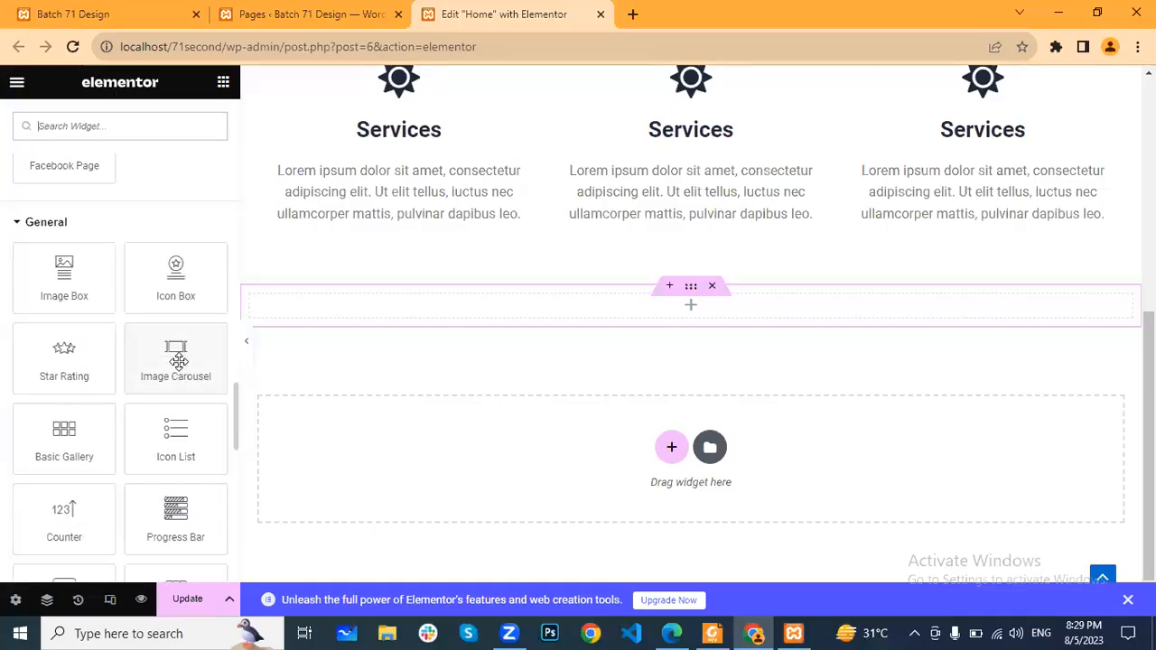
pyautogui.moveTo(179, 361); pyautogui.dragTo(458, 311)
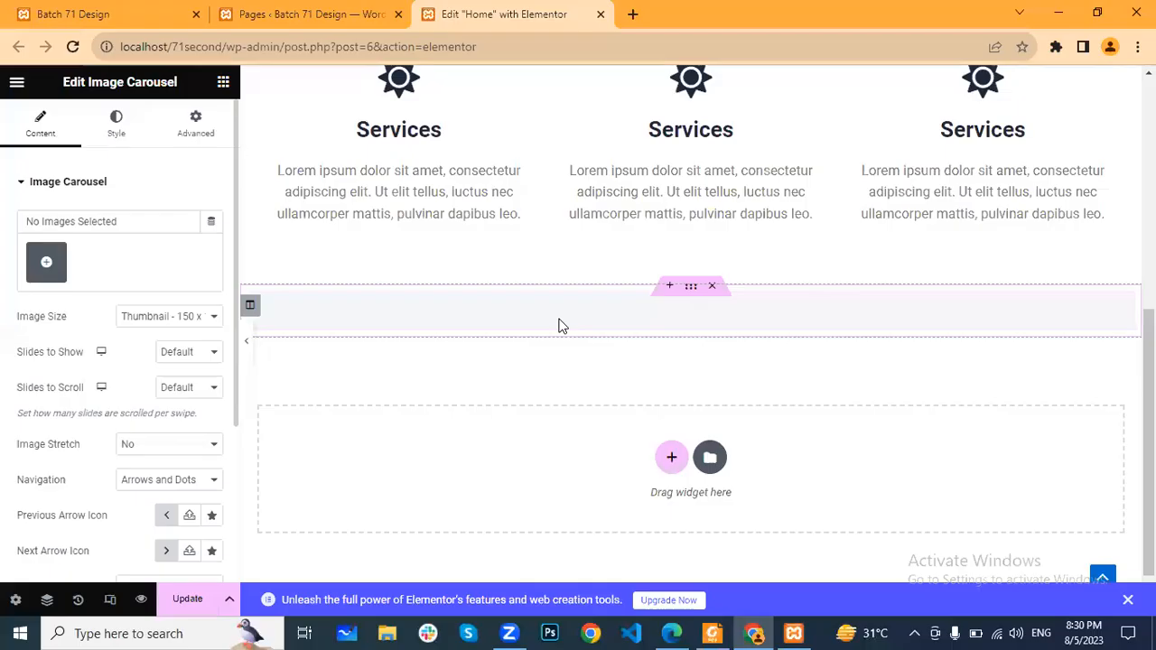
# - Upload transportation-logistics_37416-135 (1), transportation-logistics_37416-165 and transportation-logistics_37416-135 from Downloads and insert them into the carousel as a new gallery
pyautogui.click(57, 274)
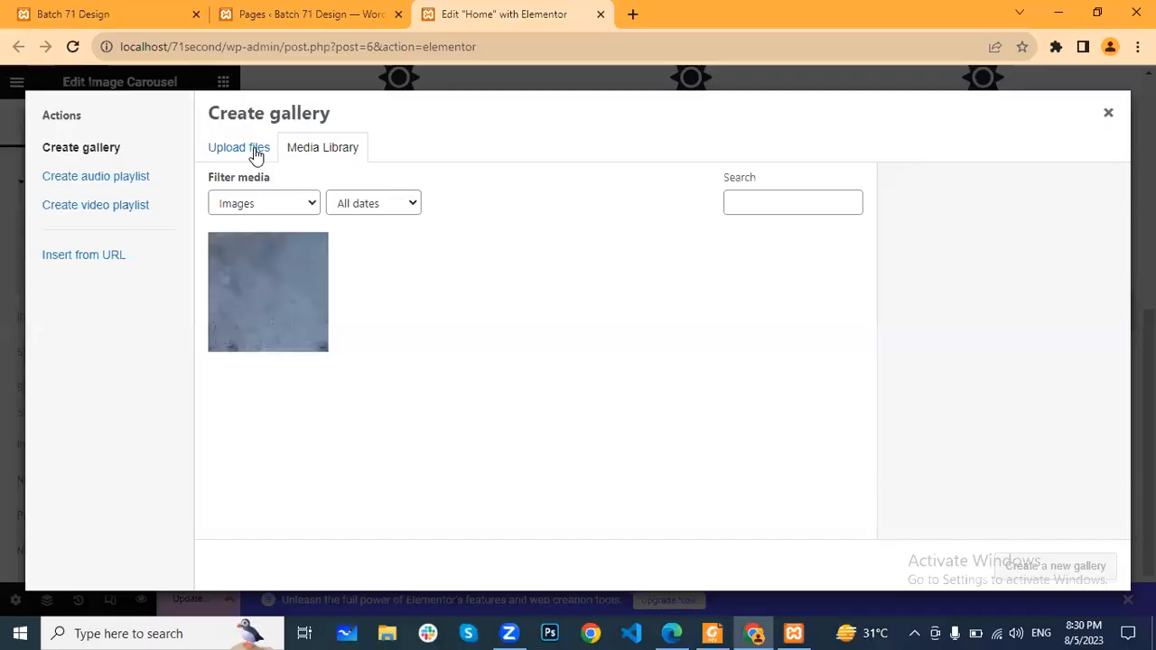
pyautogui.click(254, 152)
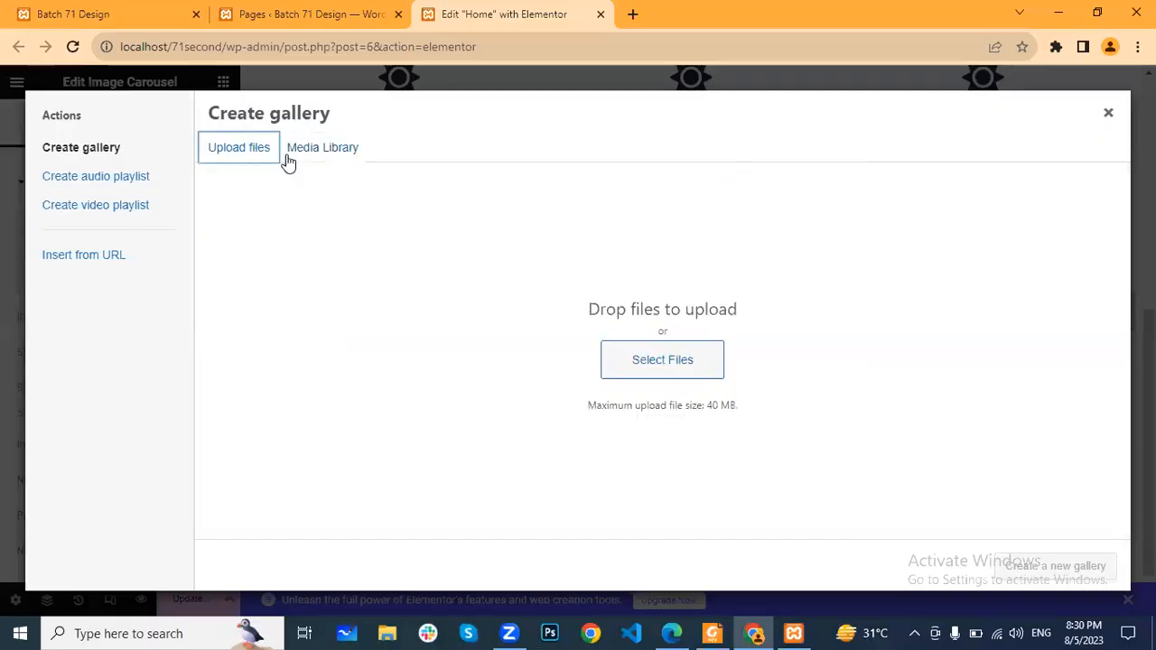
pyautogui.click(647, 369)
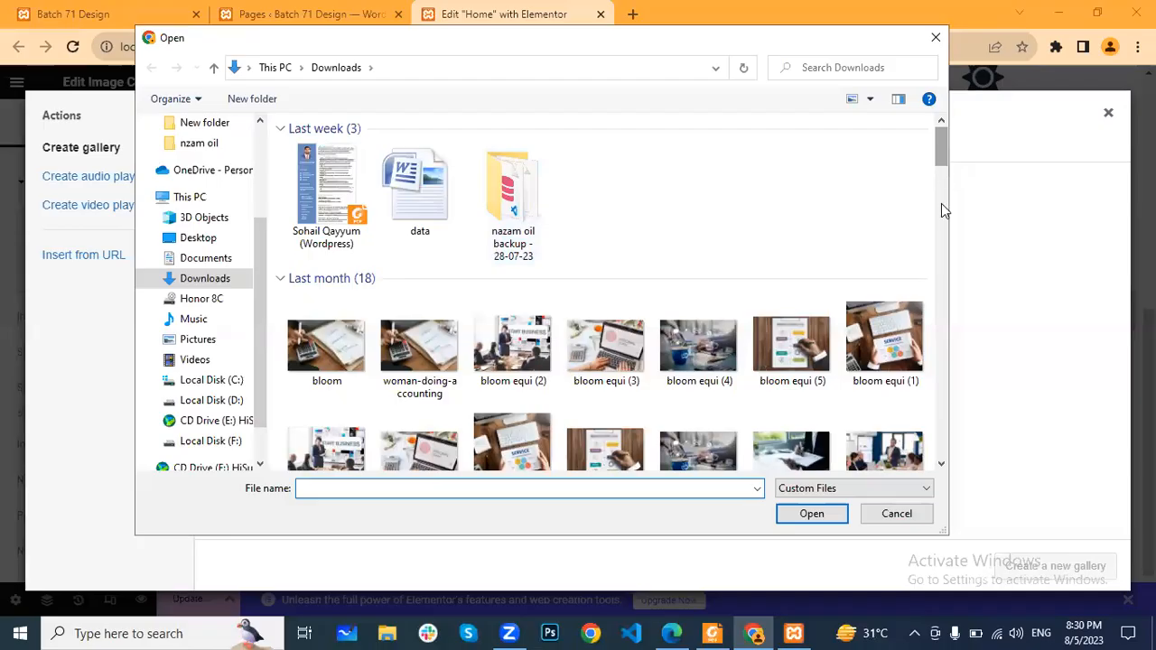
pyautogui.moveTo(942, 238); pyautogui.dragTo(937, 252)
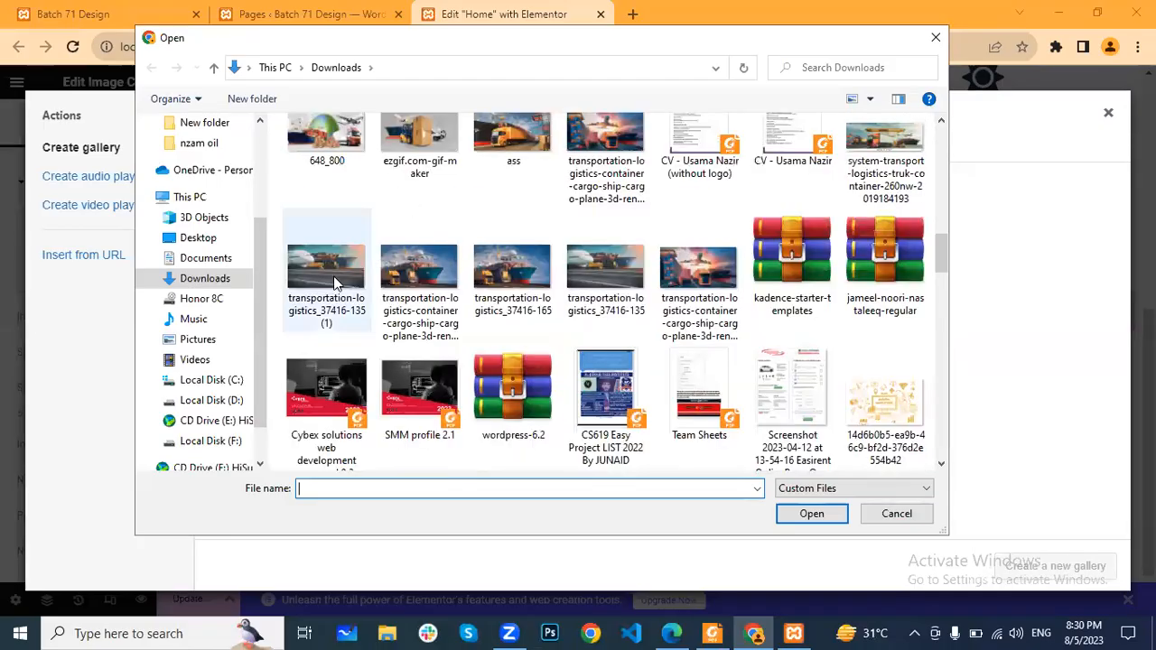
pyautogui.click(331, 275)
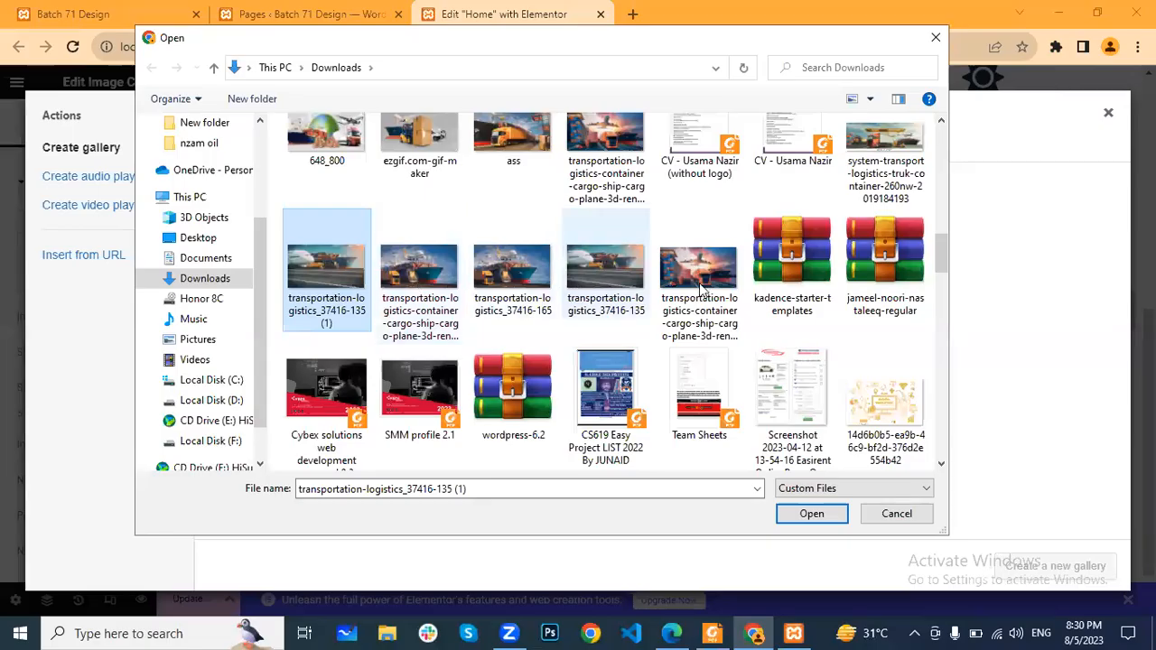
pyautogui.keyDown('ctrl'); pyautogui.click(526, 292); pyautogui.keyUp('ctrl')
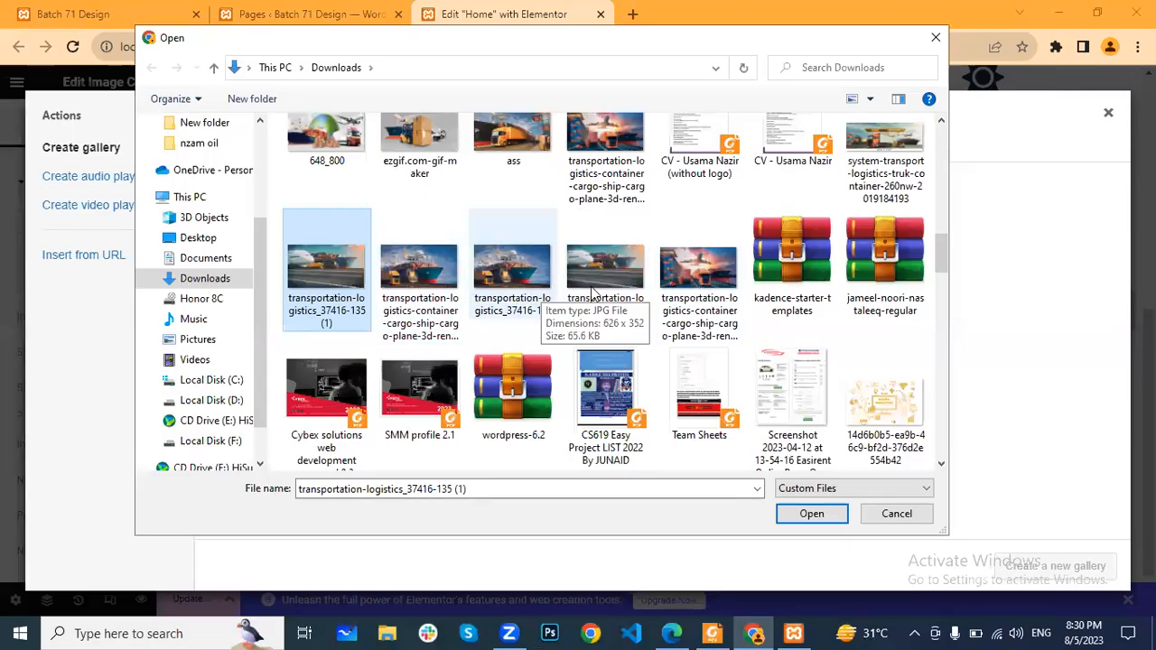
pyautogui.keyDown('ctrl'); pyautogui.click(601, 294); pyautogui.keyUp('ctrl')
pyautogui.click(810, 514)
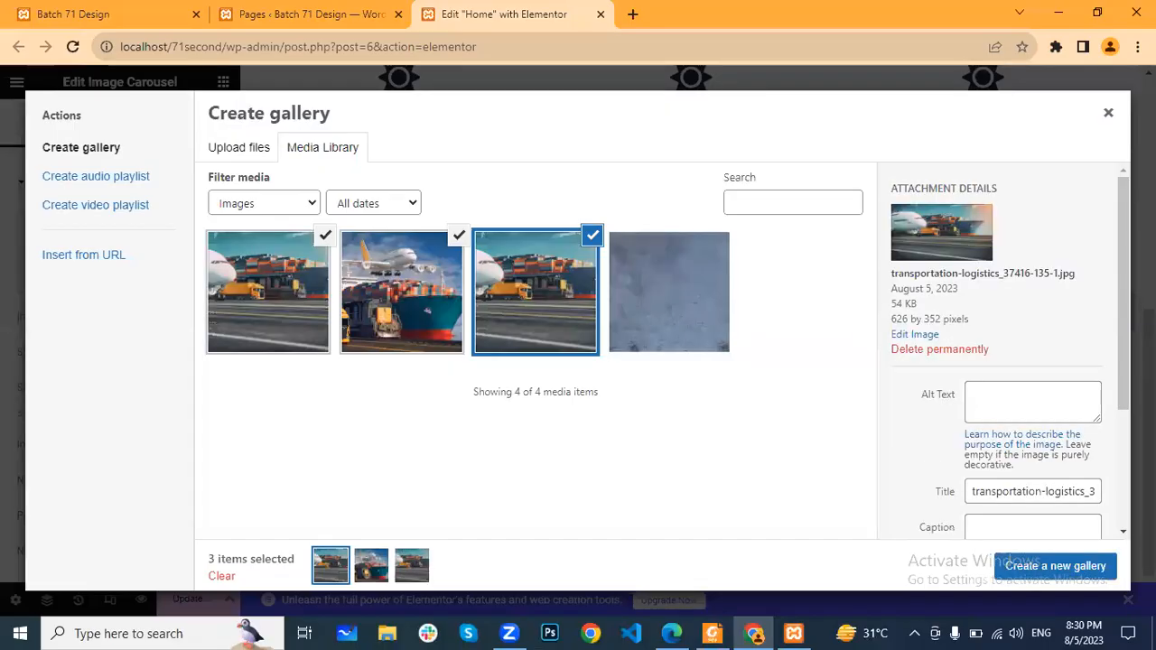
pyautogui.click(1052, 567)
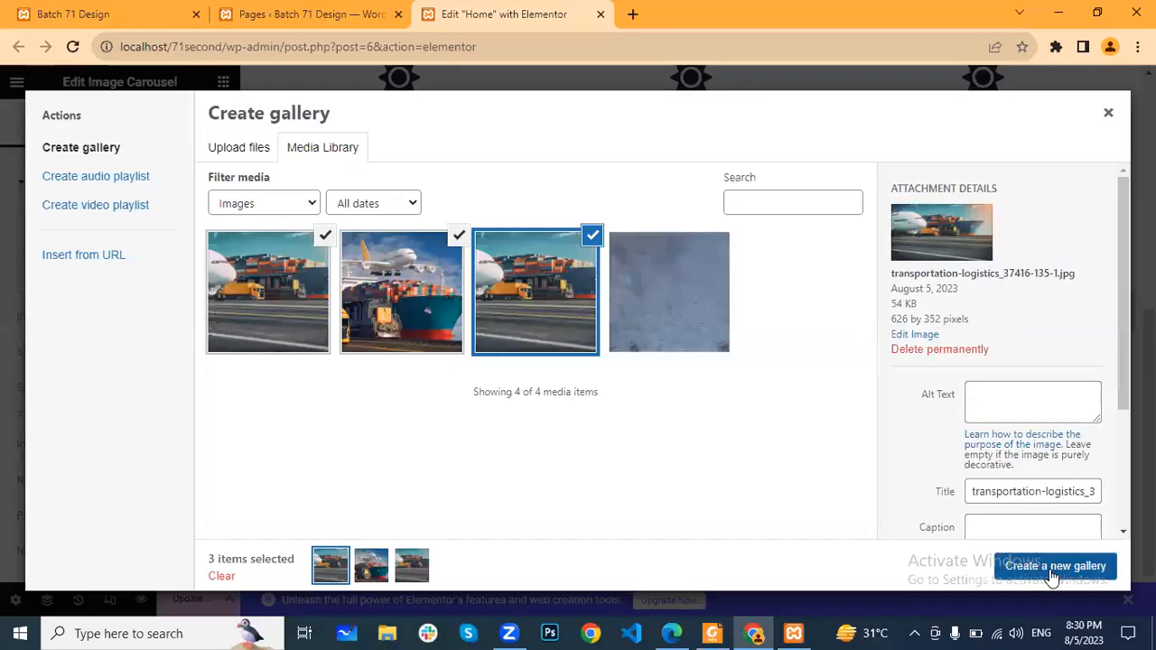
pyautogui.click(1052, 572)
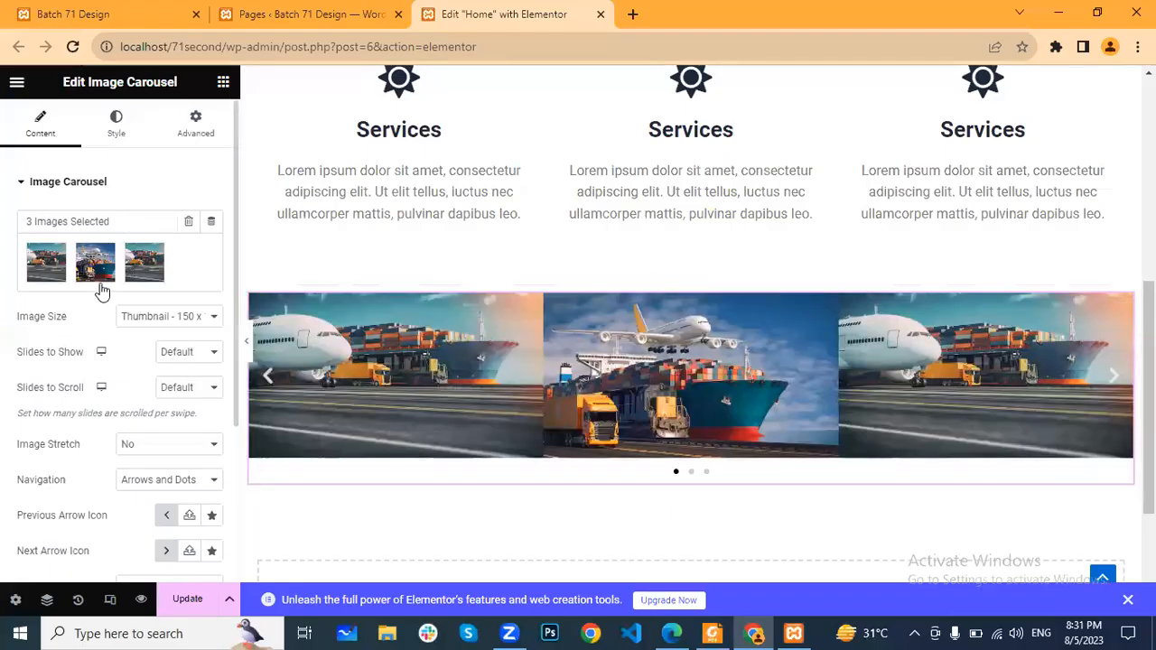
# - Set the image carousel's Slides to Show to 1
pyautogui.moveTo(101, 289)
pyautogui.scroll(-3, 101, 289)
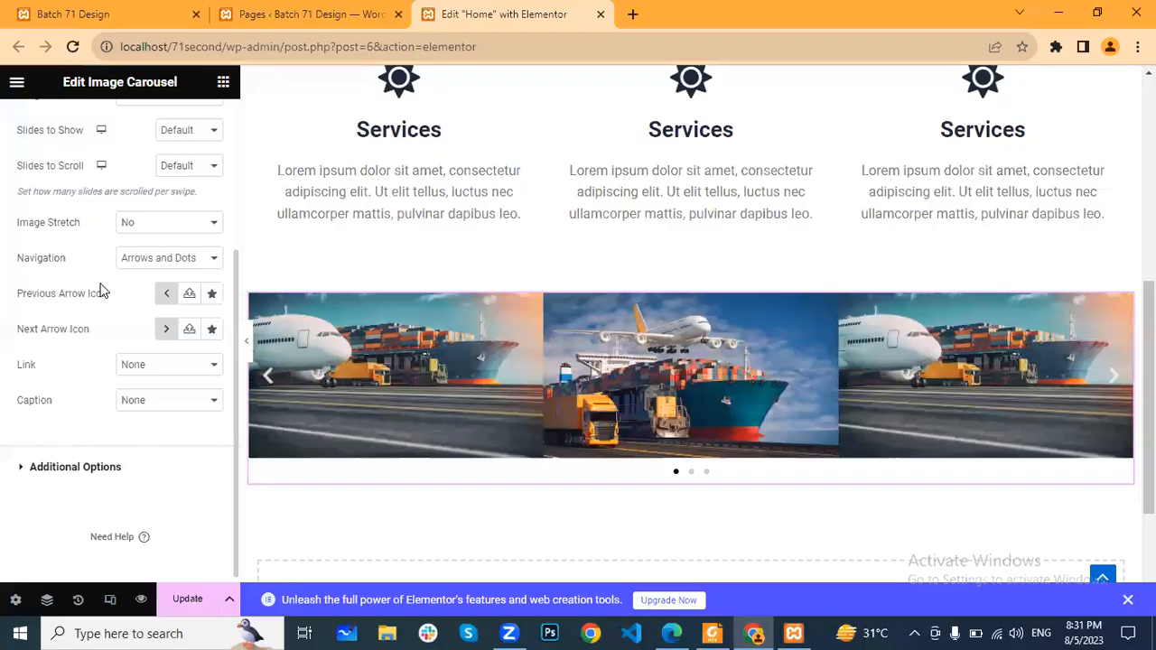
pyautogui.scroll(1, 101, 289)
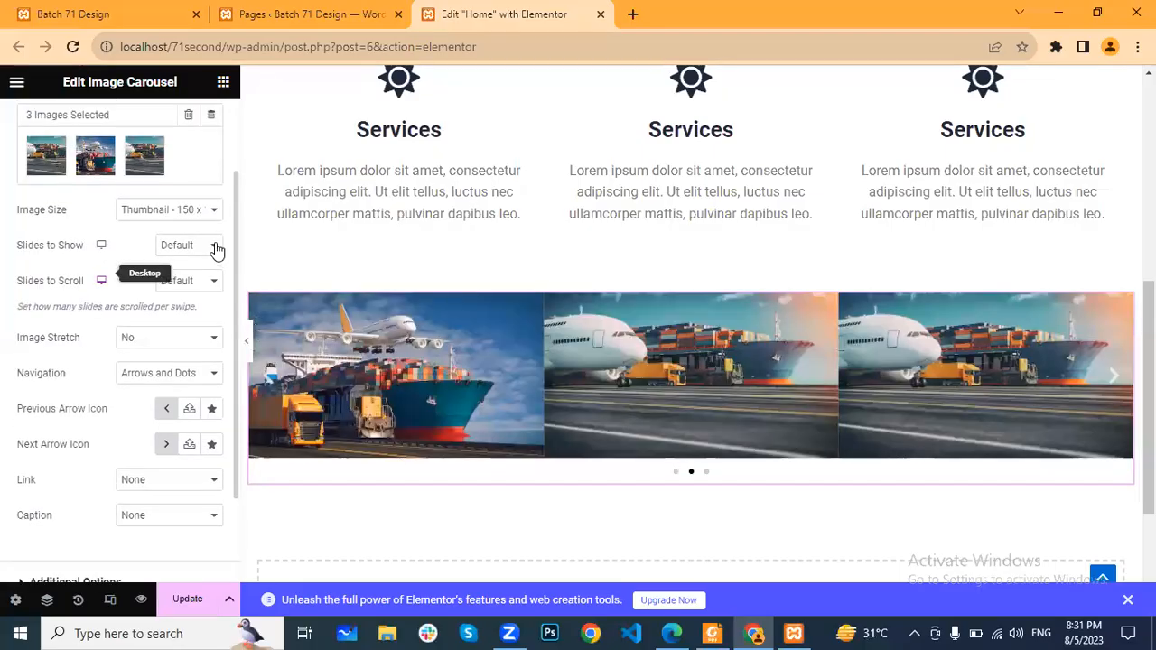
pyautogui.click(215, 248)
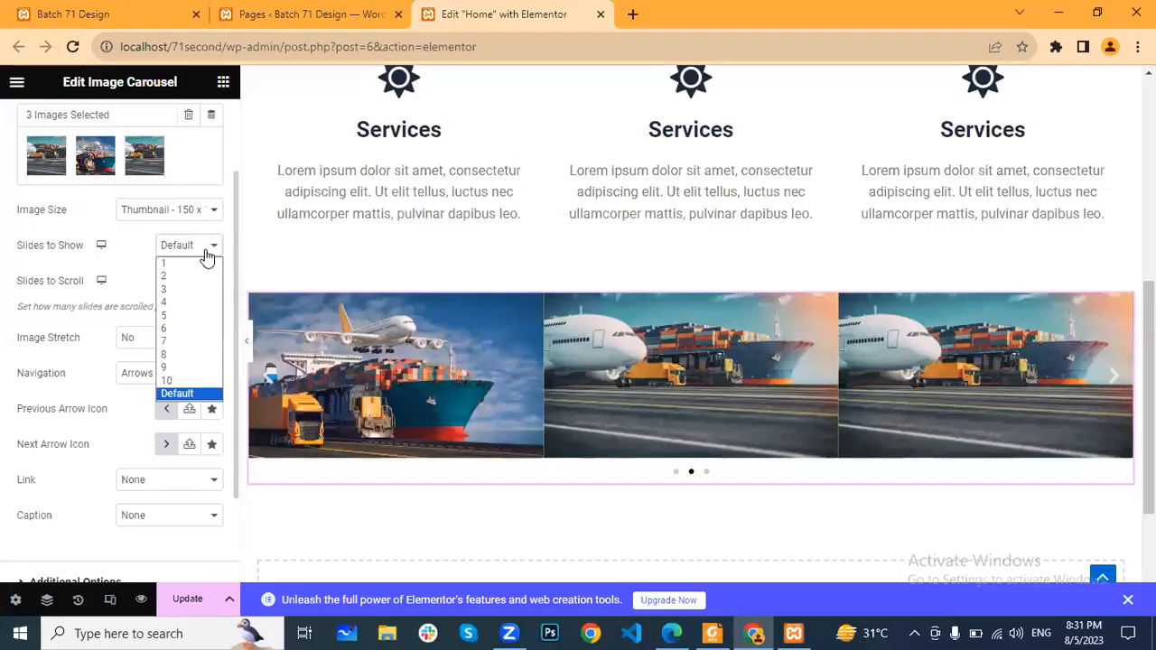
pyautogui.click(212, 248)
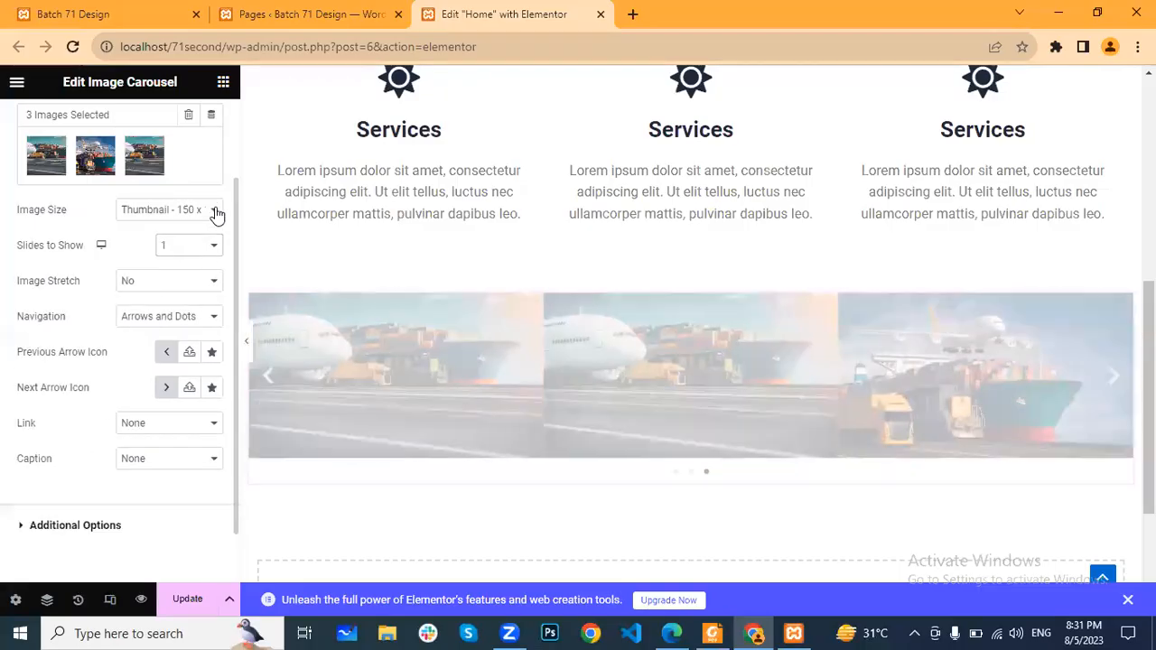
# - Set the image carousel's Image Size to Large - 1024 x 1024 and Image Stretch to Yes, and save the page update
pyautogui.click(198, 212)
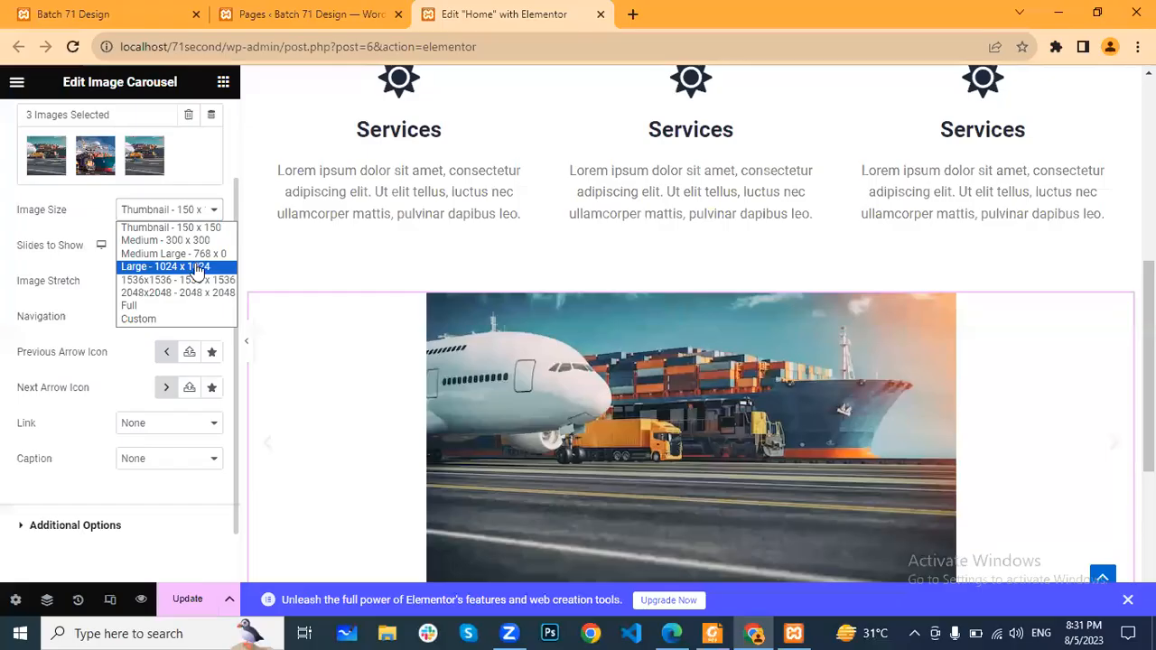
pyautogui.click(209, 267)
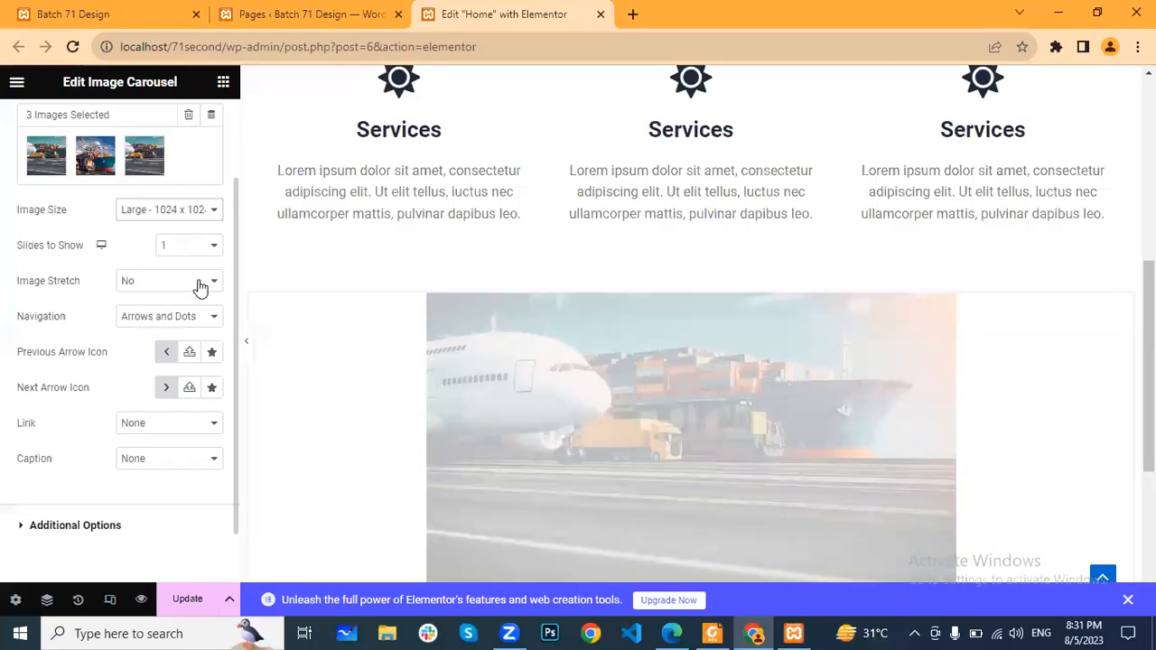
pyautogui.click(199, 285)
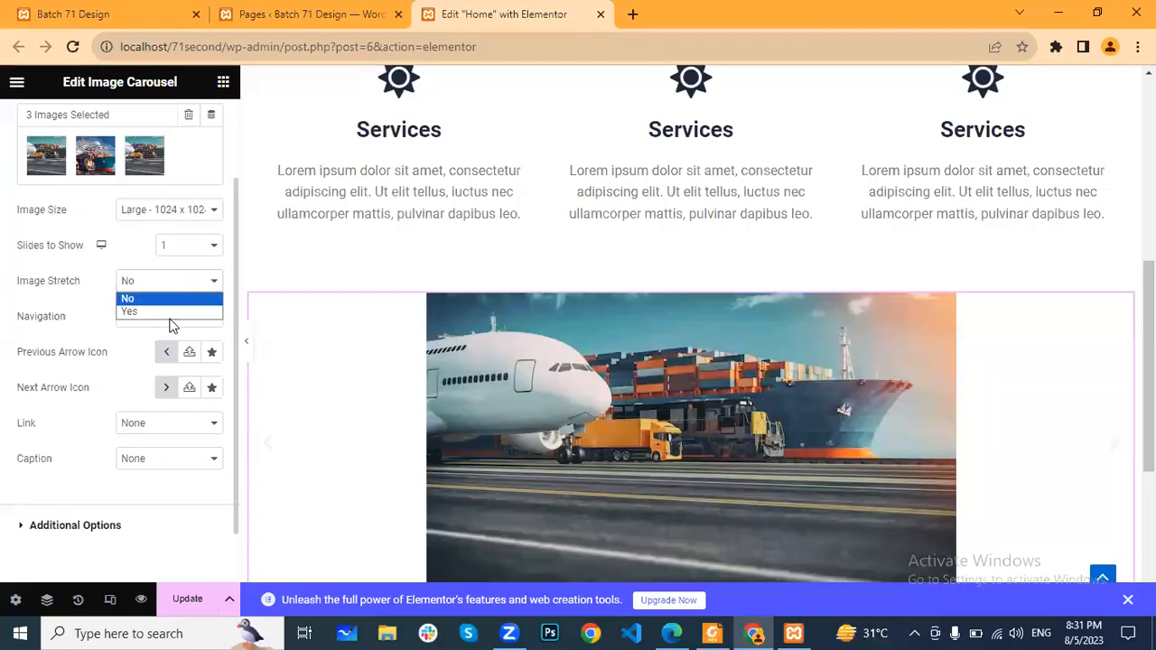
pyautogui.click(168, 312)
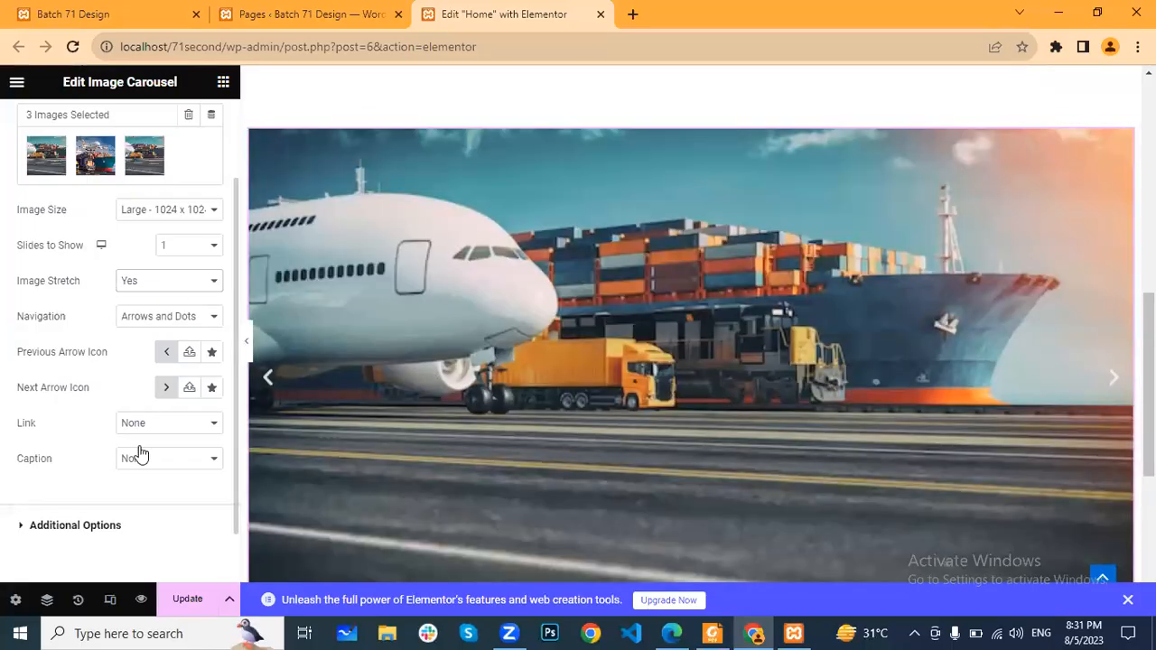
pyautogui.scroll(-1, 140, 453)
pyautogui.click(163, 596)
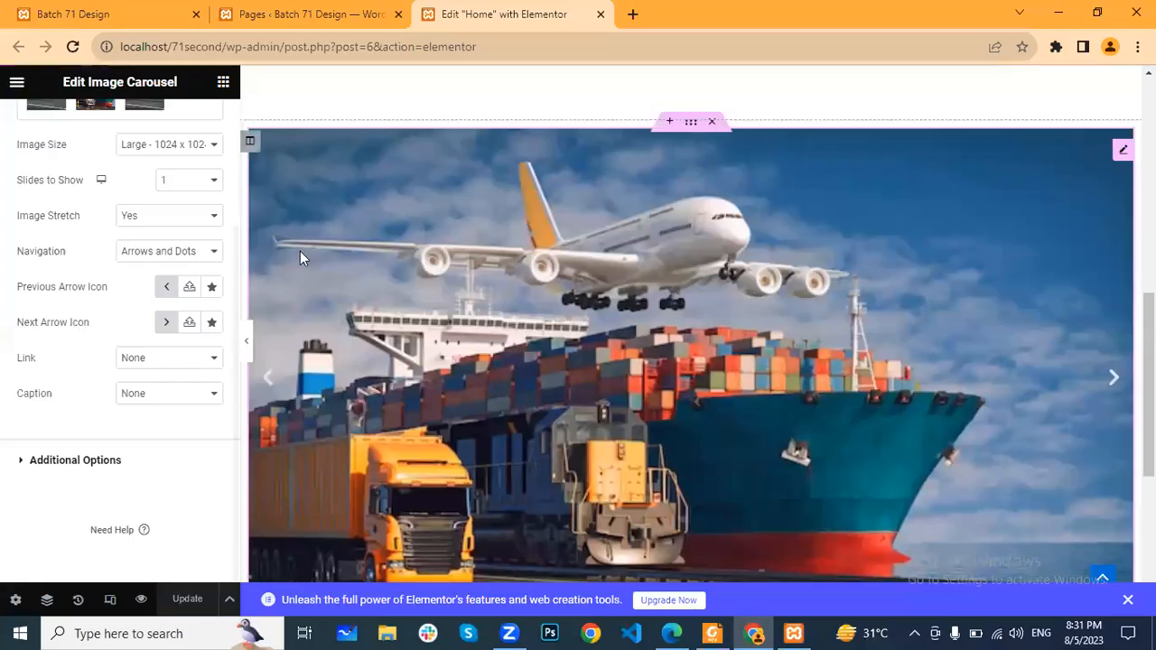
# - Reload the published Batch 71 Design home page and check the image carousel below the Services columns, including its slide navigation
pyautogui.hotkey('ctrl', '1')
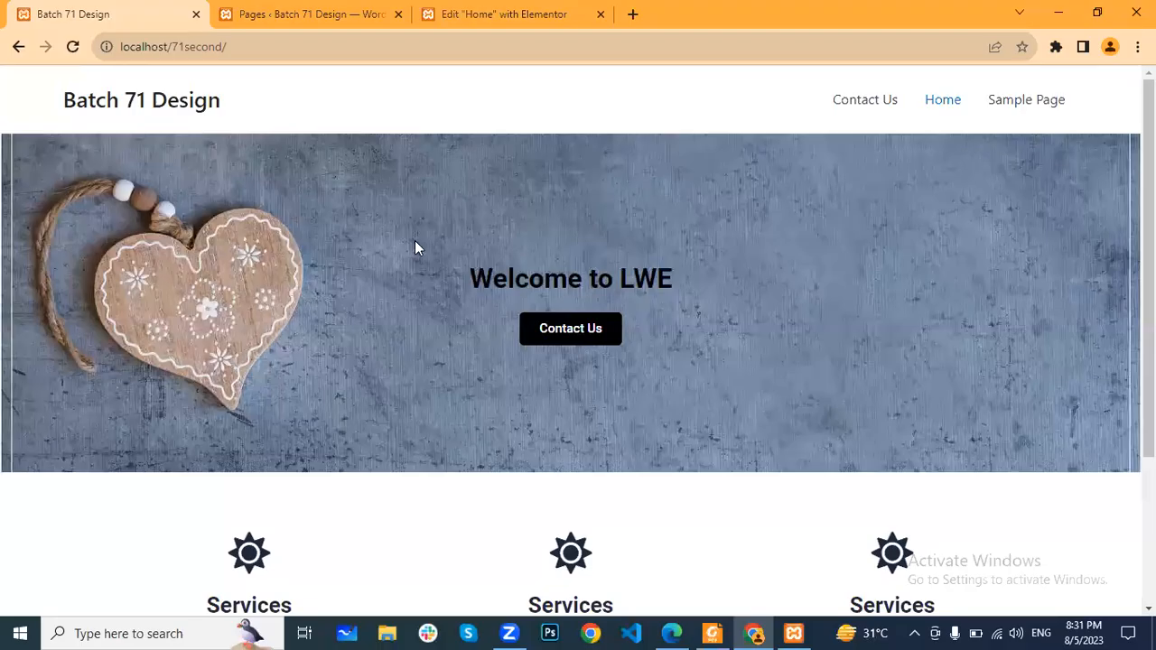
pyautogui.scroll(-3, 415, 240)
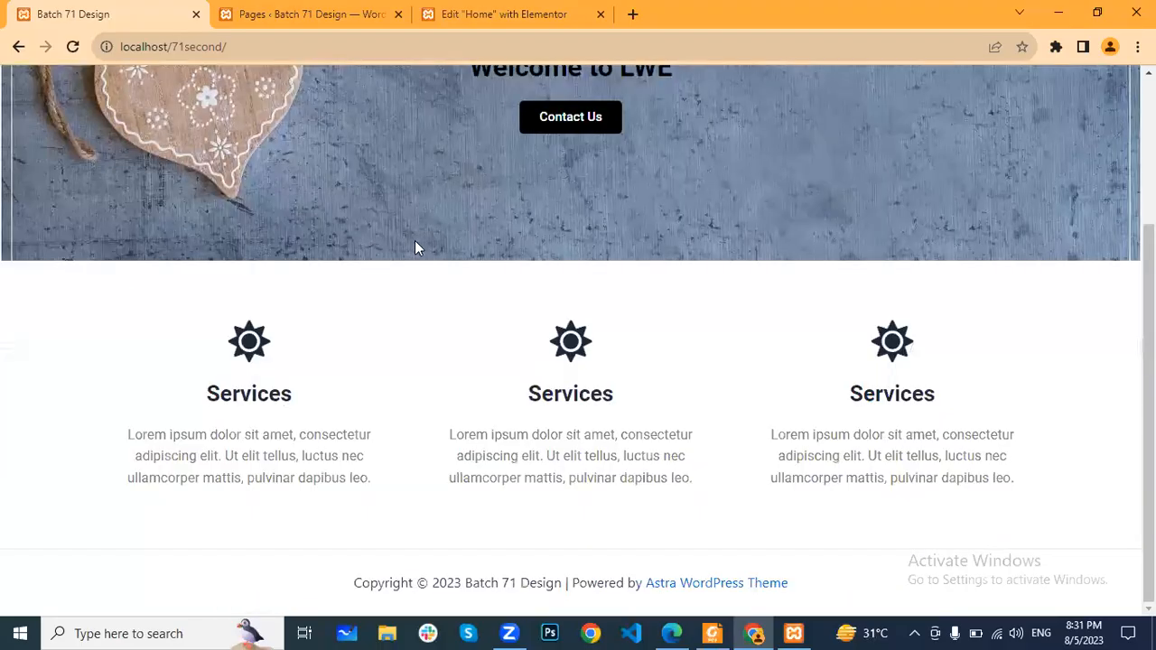
pyautogui.click(71, 45)
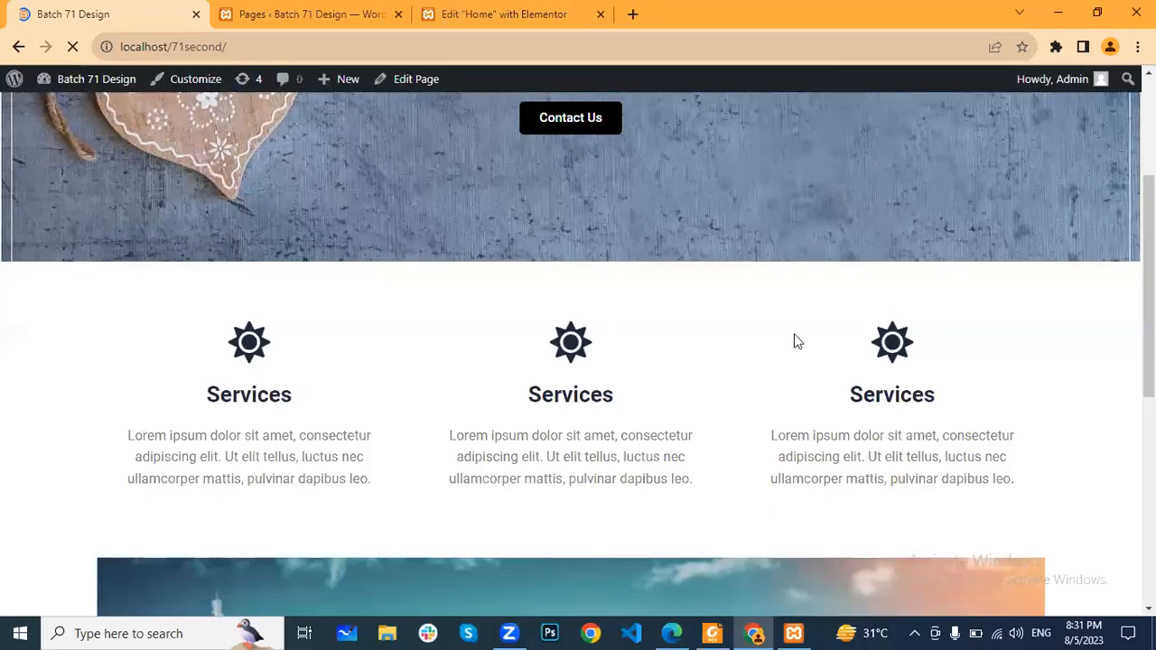
pyautogui.scroll(-6, 794, 338)
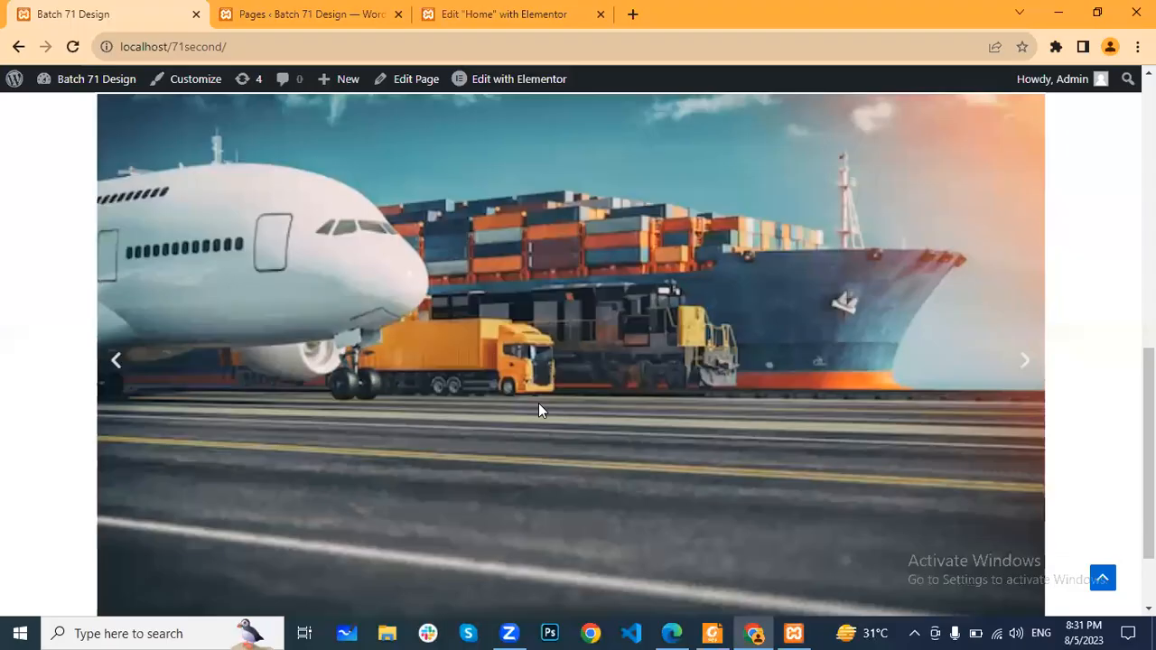
pyautogui.click(1026, 365)
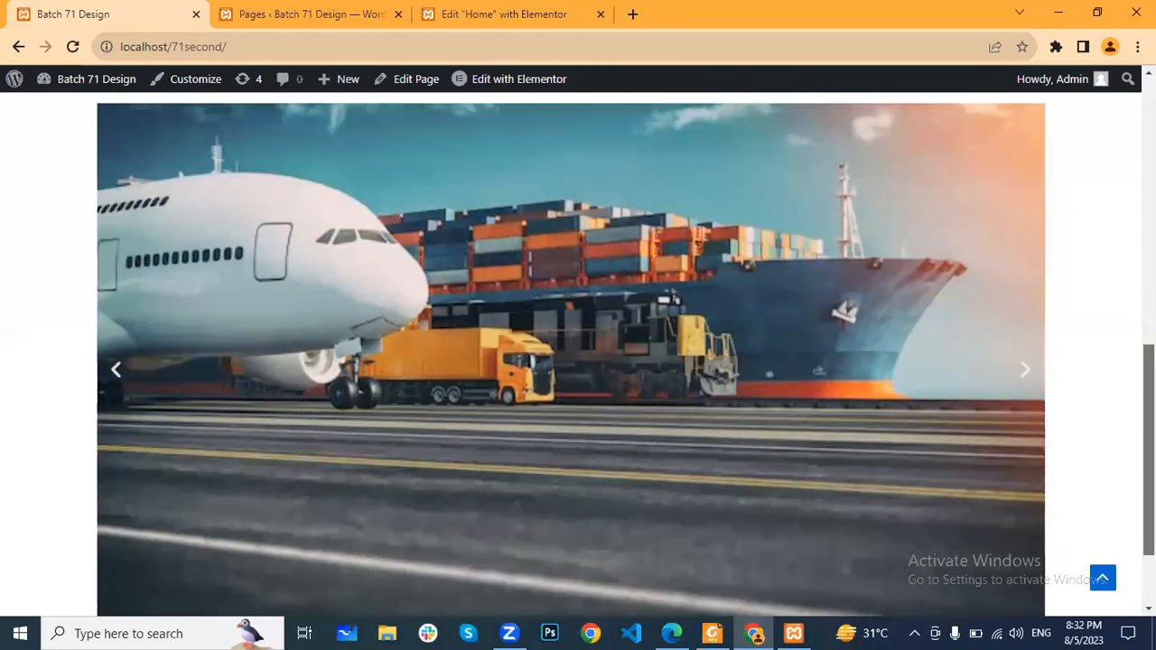
pyautogui.scroll(8, 578, 353)
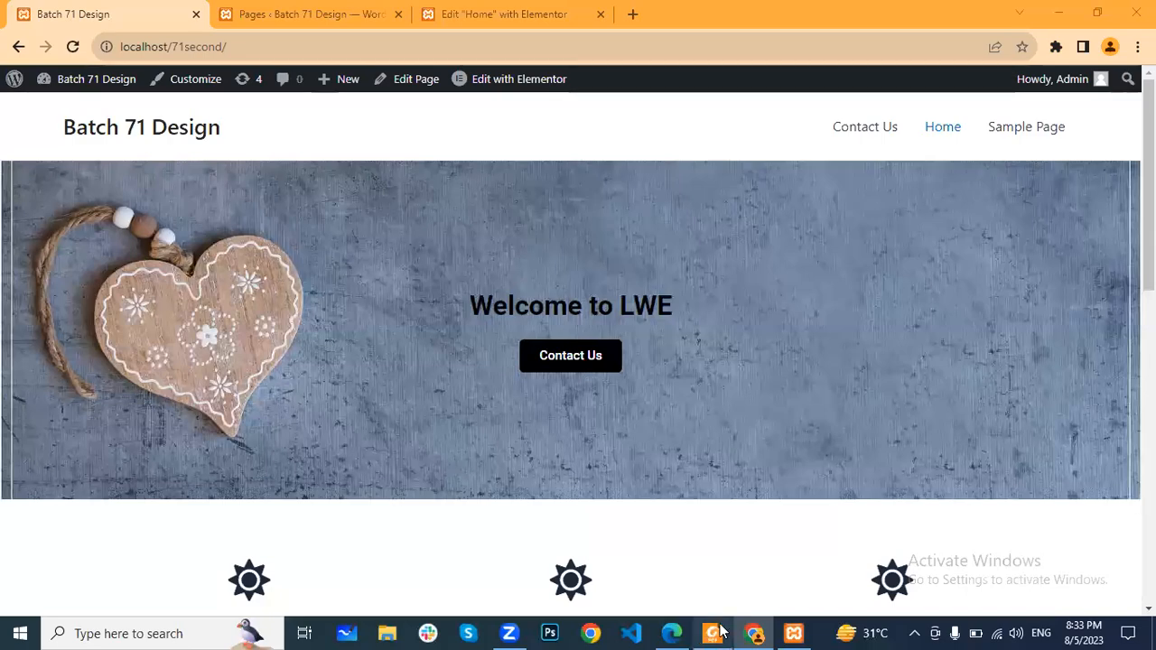
# - Switch to Foxit PDF Reader and review the WordPress course outline slides from Day 5 back to Day 1
pyautogui.hotkey('alt', 'Tab')
pyautogui.scroll(4, 891, 262)
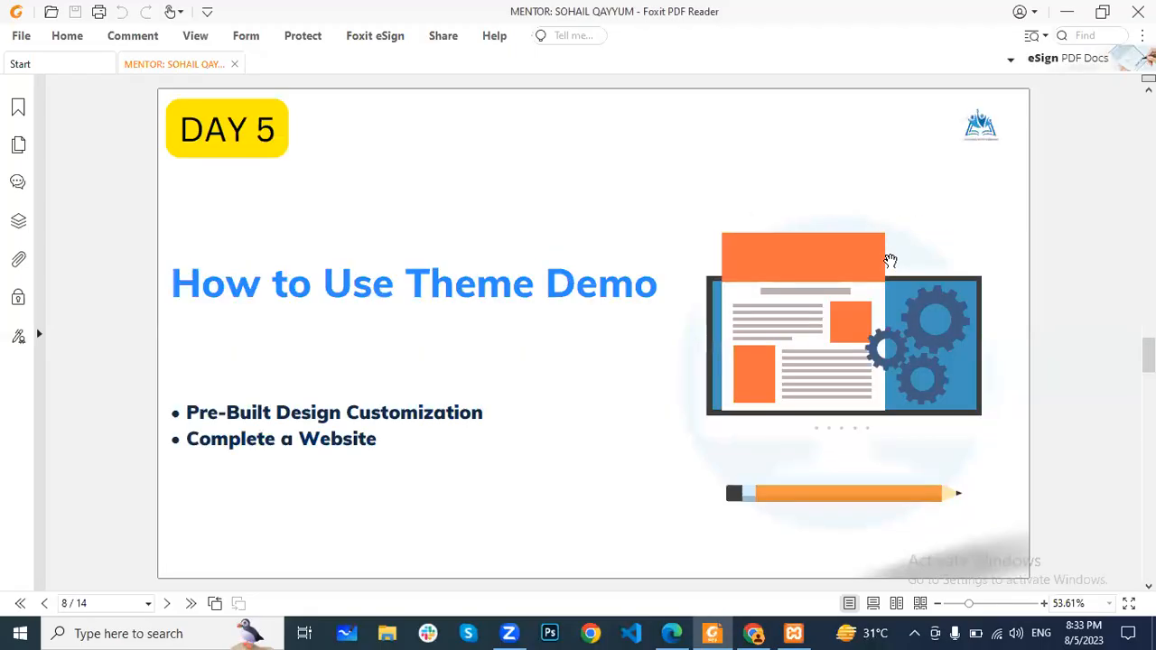
pyautogui.scroll(2, 891, 261)
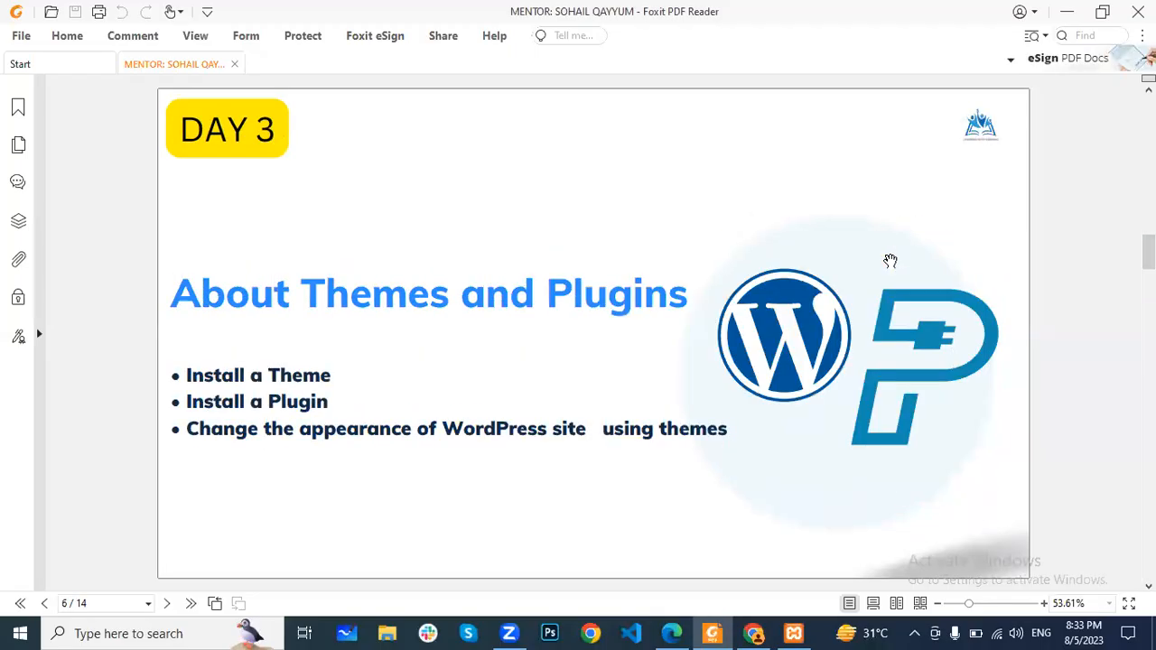
pyautogui.scroll(1, 891, 261)
pyautogui.scroll(1, 891, 261)
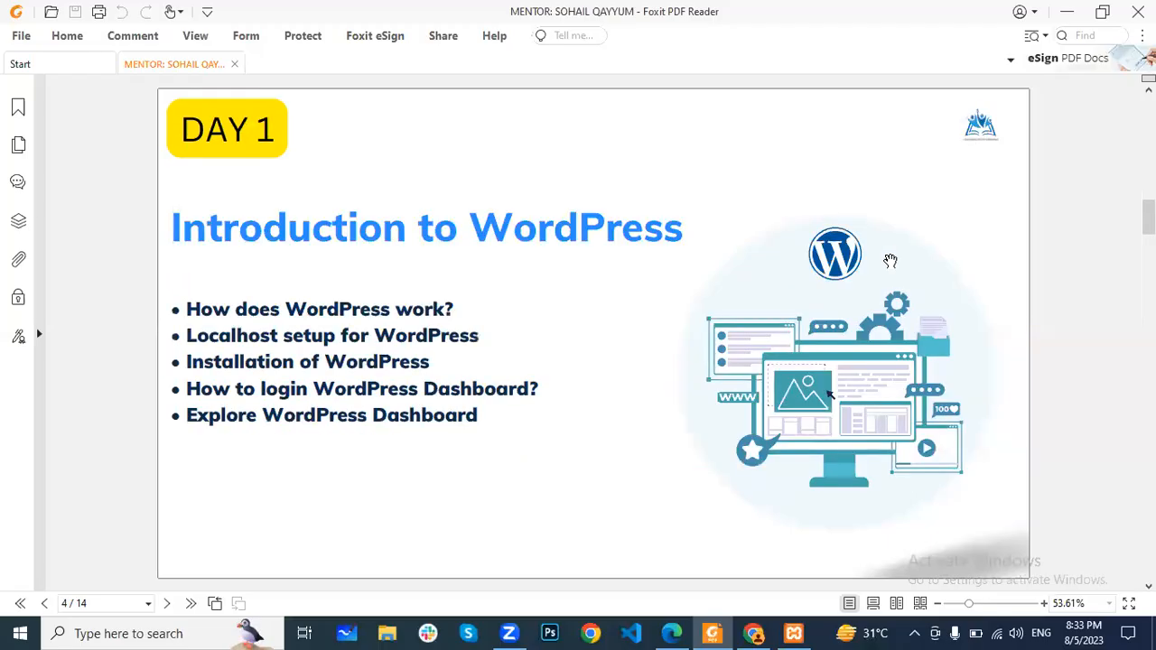